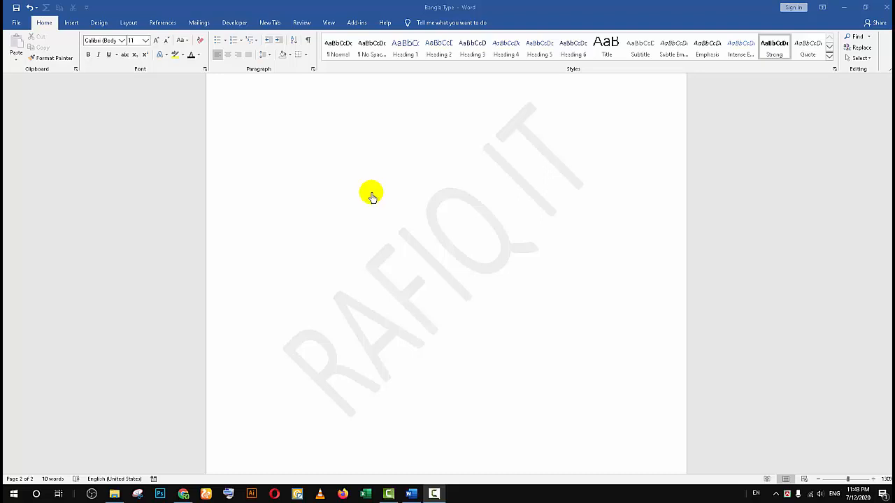
- Find the BijoyBayanno keyboard app on the computer by searching for "bijoy" and launch it
click(371, 191)
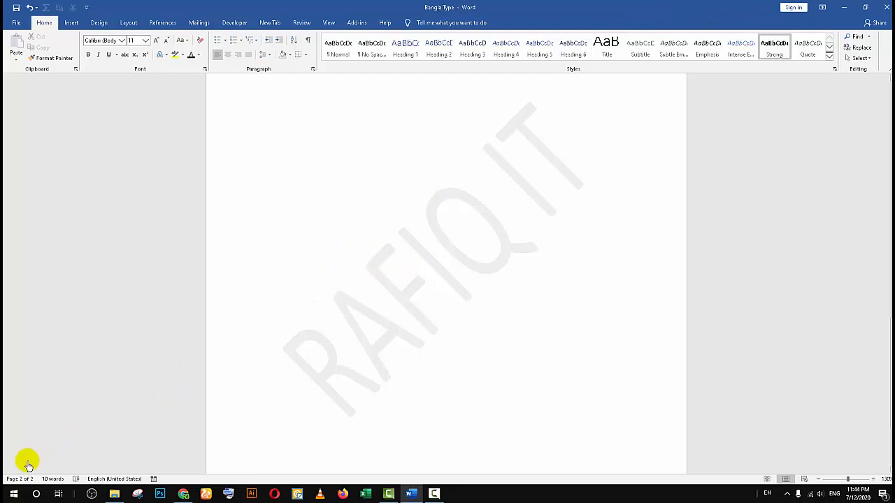
click(14, 494)
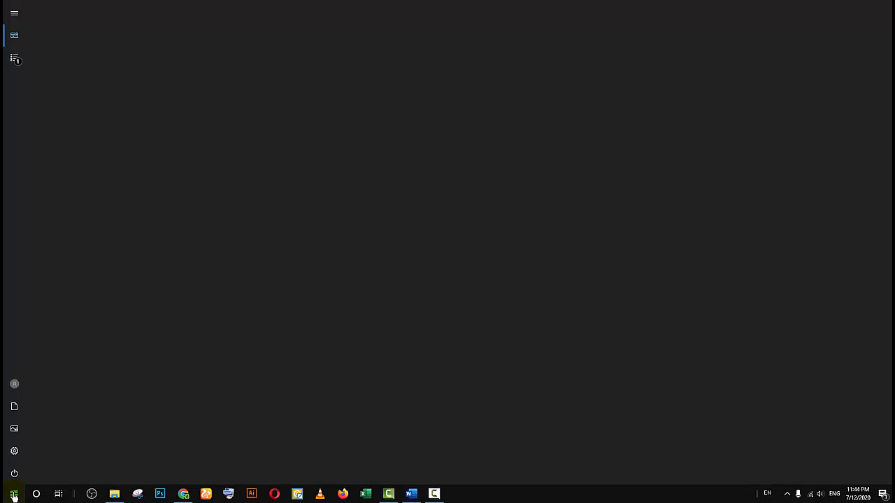
text(bijoy)
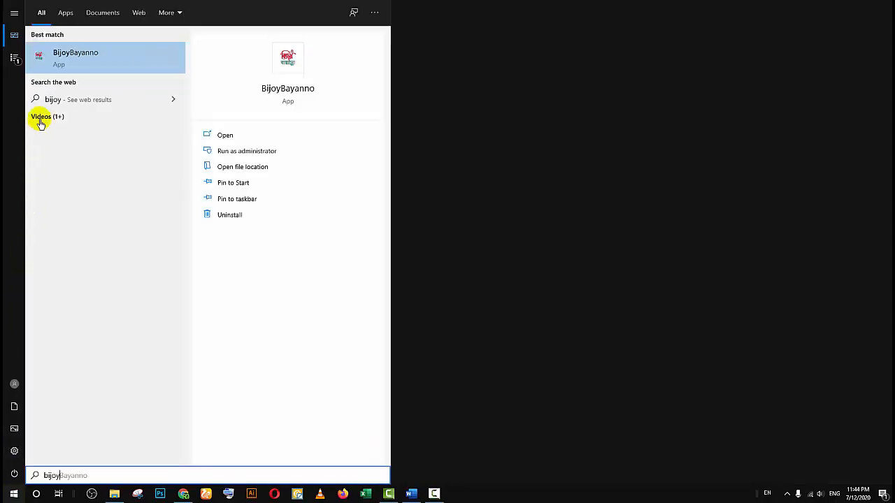
click(75, 61)
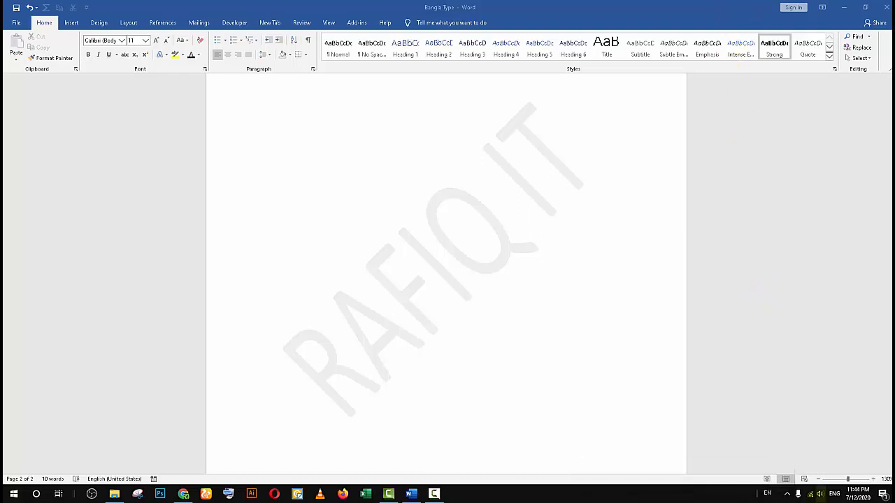
- Show the running Bijoy keyboard program as a top bar above the document
click(786, 493)
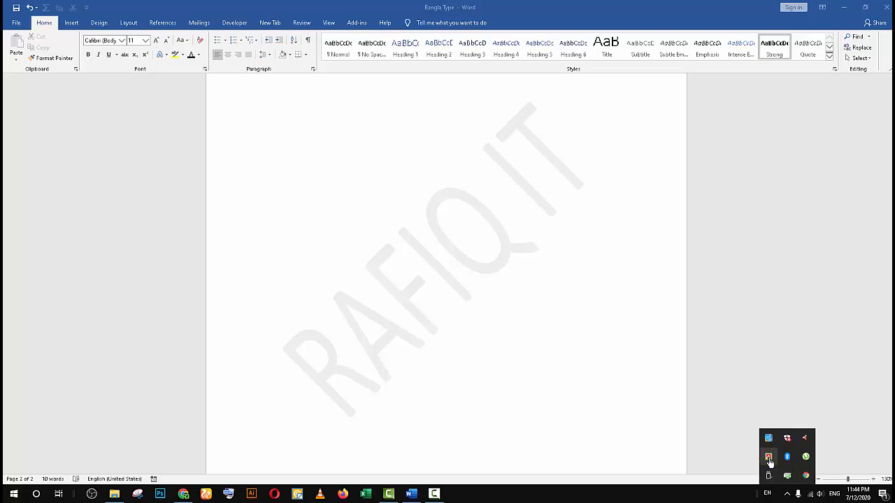
right_click(769, 459)
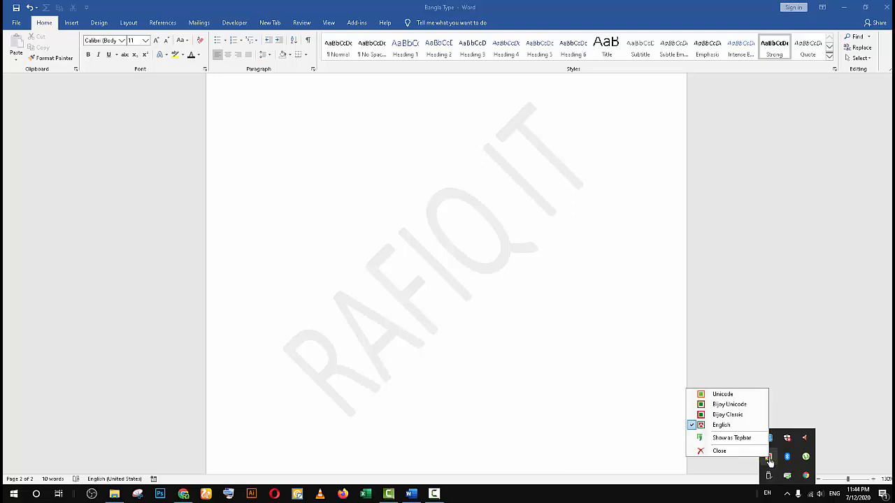
click(731, 438)
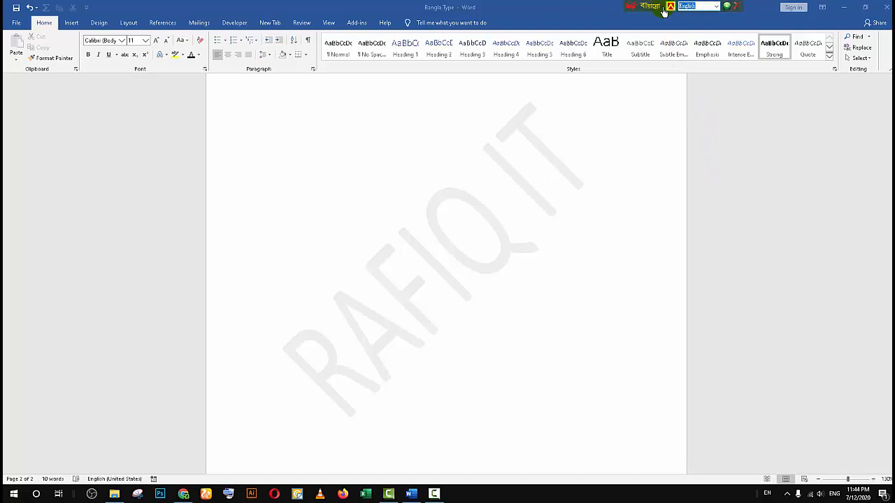
- Set the font for the blank page to Times New Roman at size 36
click(322, 112)
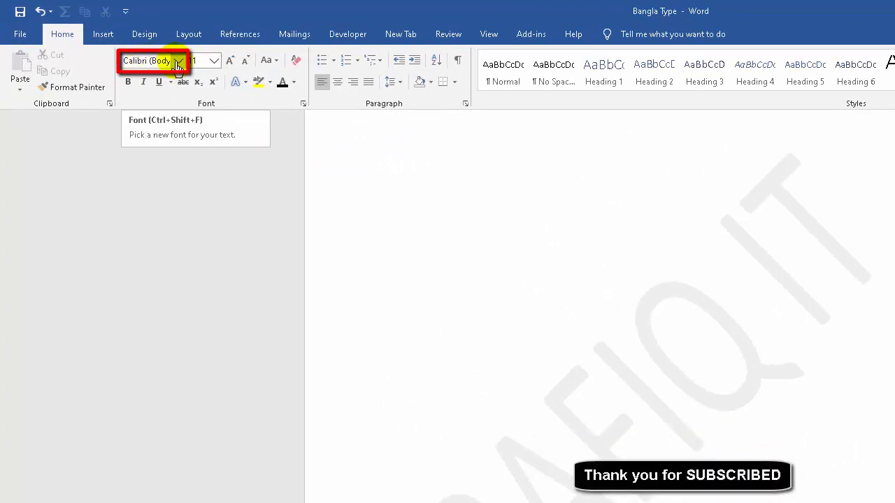
click(178, 61)
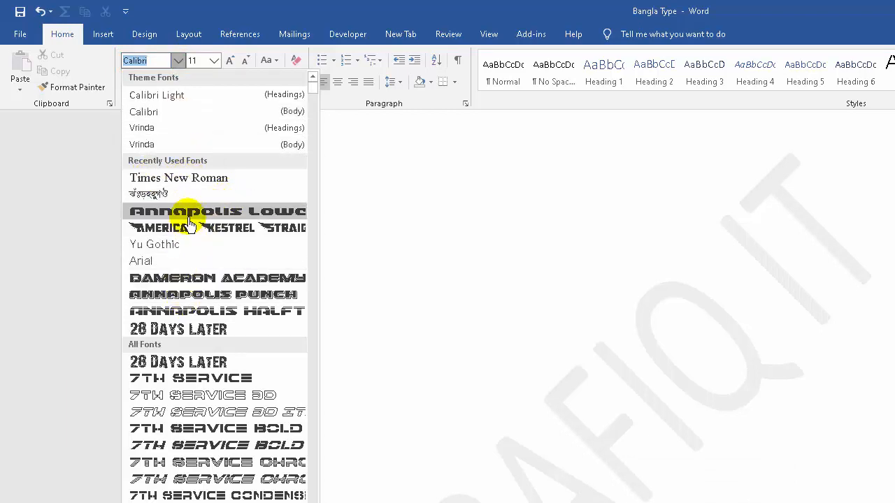
click(177, 179)
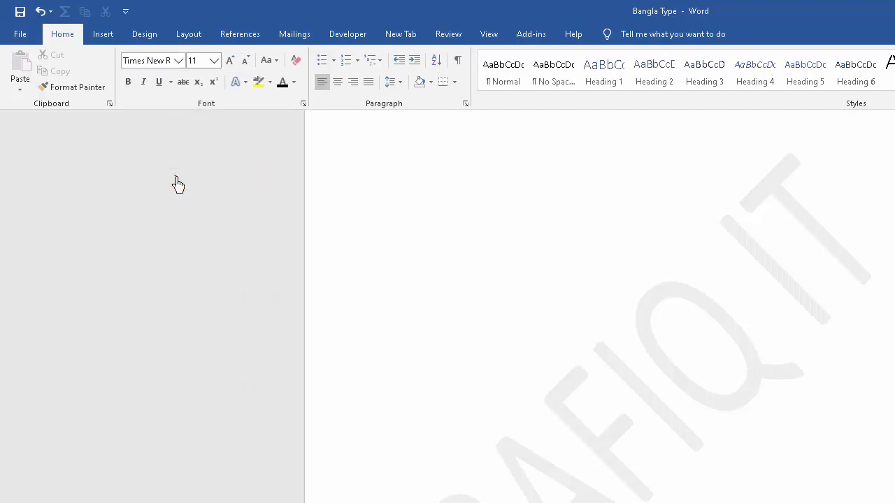
click(216, 65)
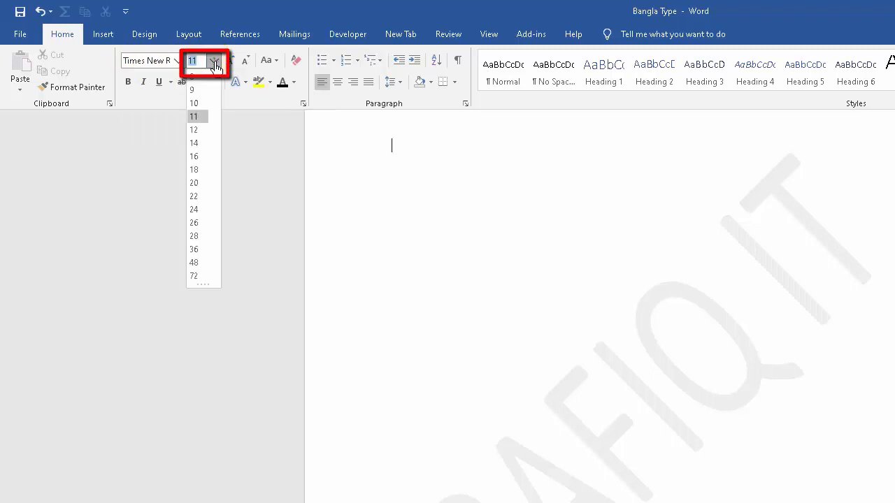
click(195, 253)
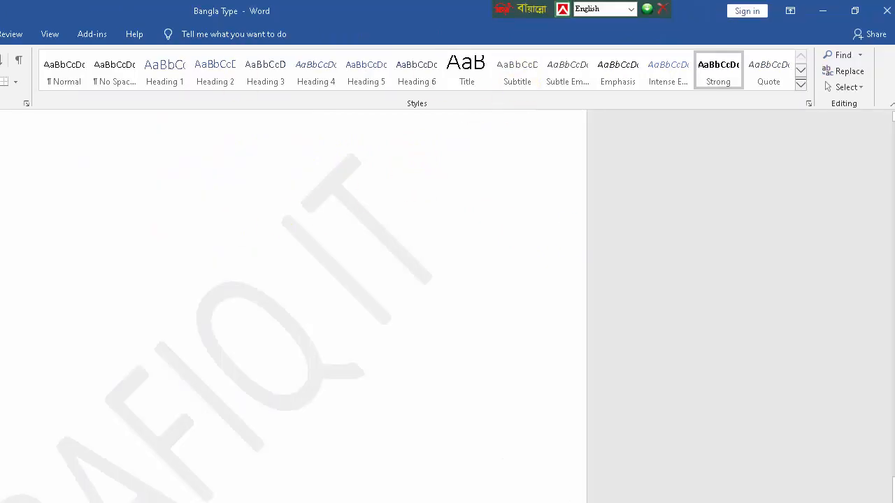
- Select English as the typing layout in the Bijoy top bar
click(580, 10)
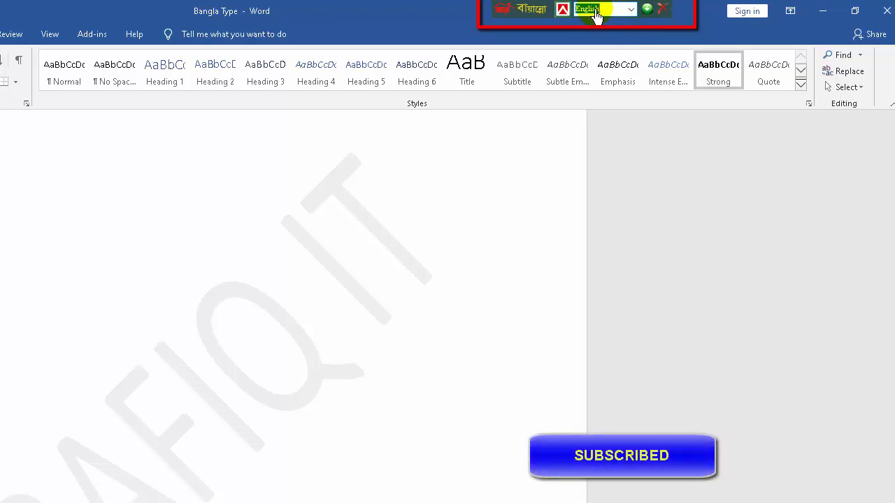
click(632, 11)
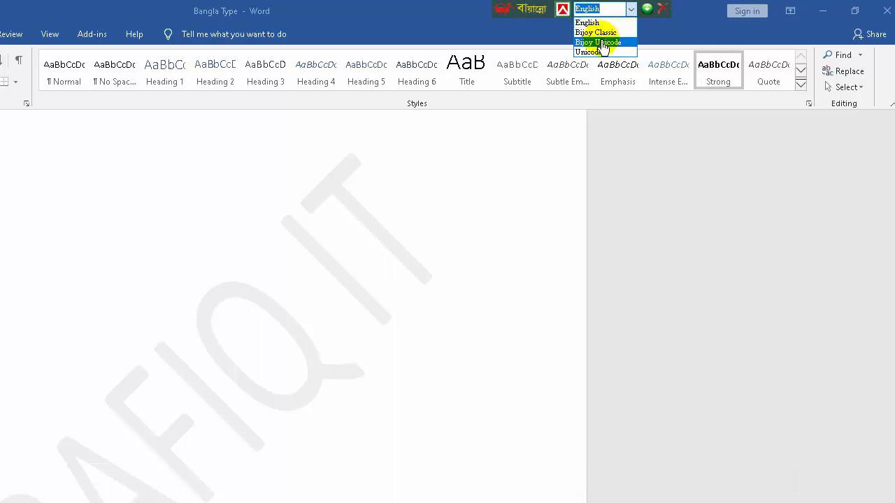
click(654, 39)
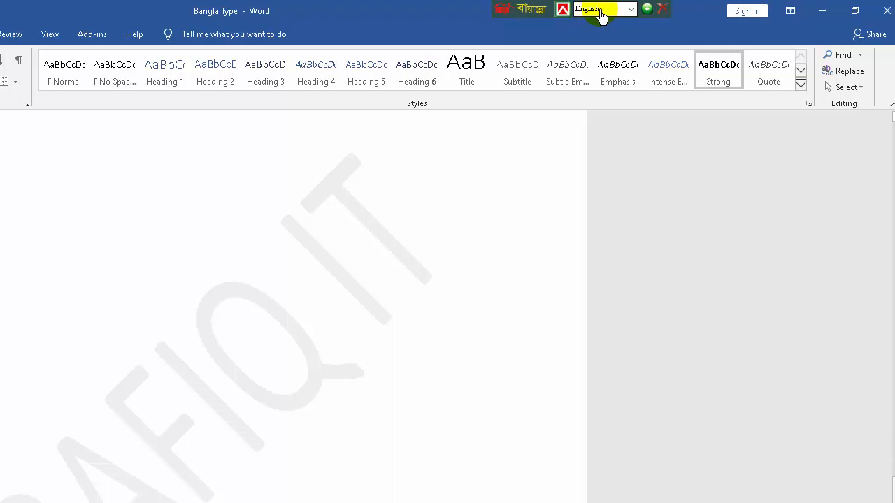
click(631, 12)
click(605, 17)
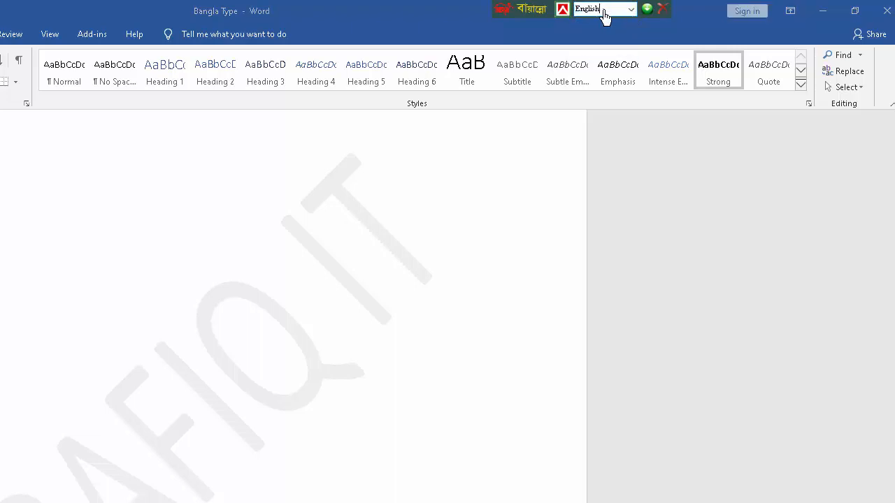
- Enter the English text "MY=" on the first line of the blank page
click(104, 173)
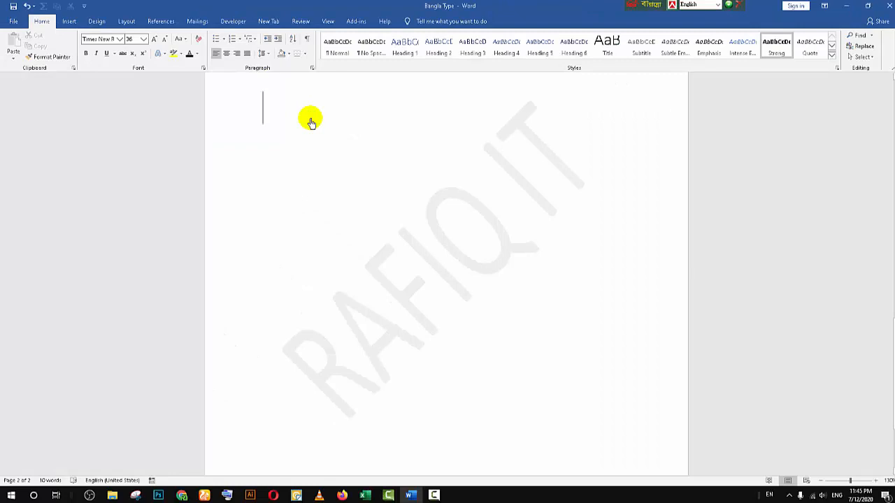
text(MY)
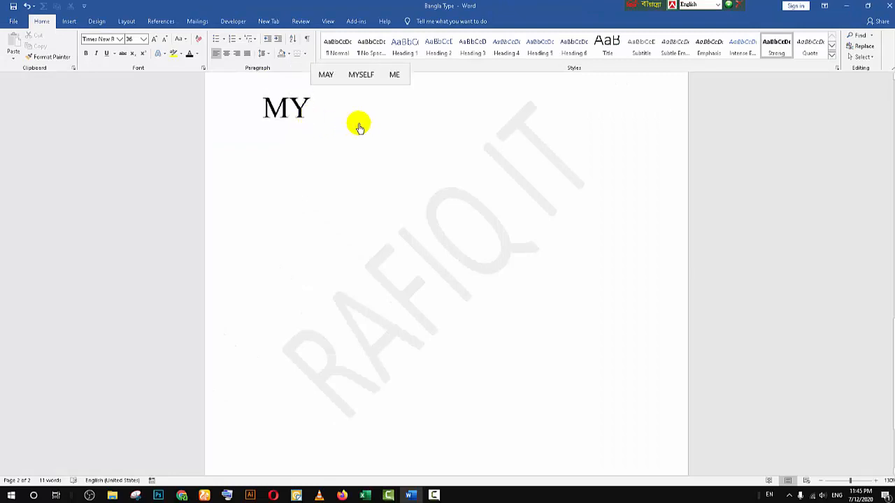
text(=)
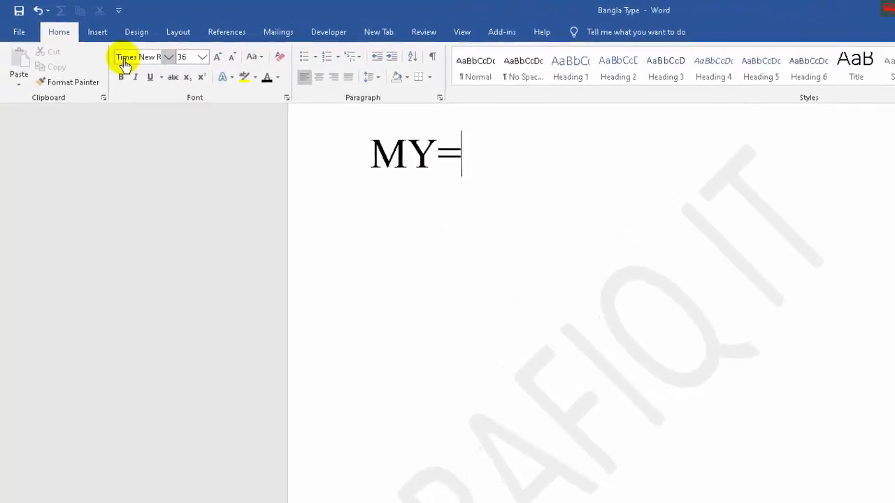
click(168, 59)
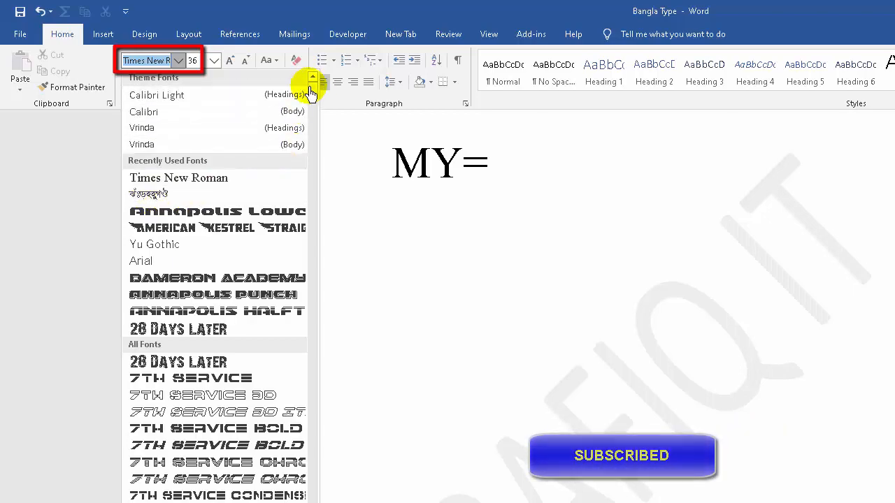
drag(312, 89, 310, 455)
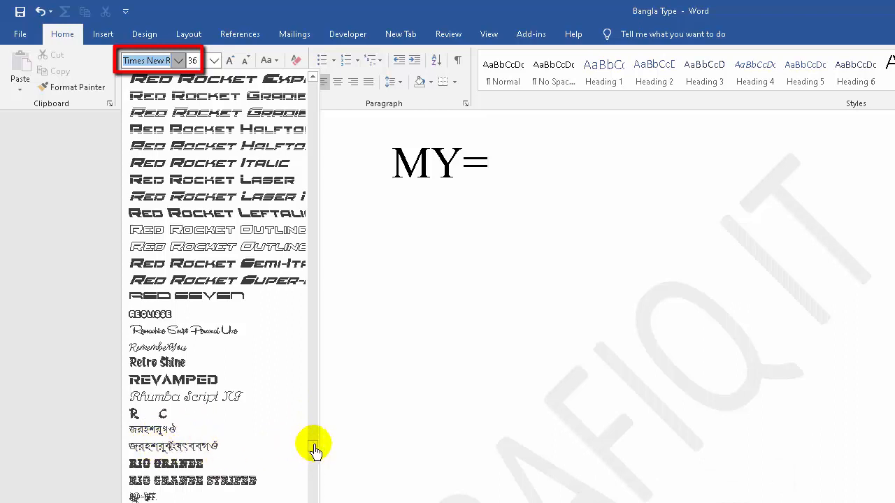
click(401, 358)
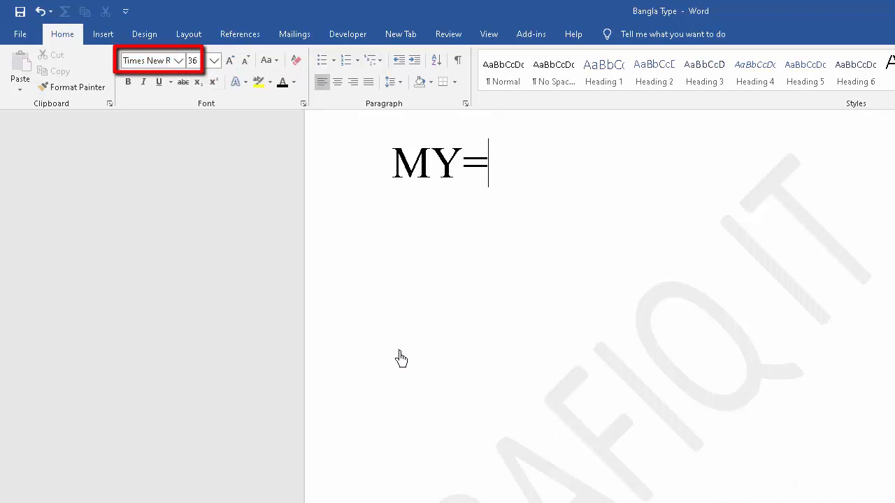
- Set the font for the text following "MY=" to the Bangla font SutonnyMJ
click(148, 64)
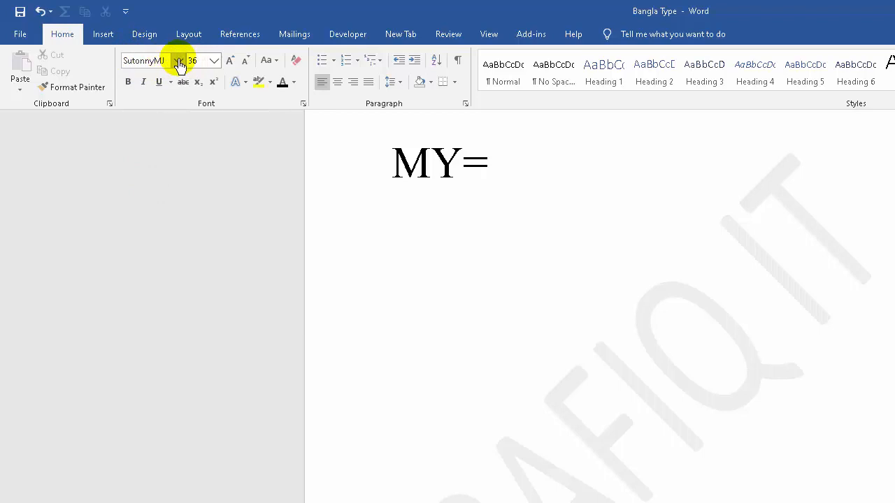
click(179, 61)
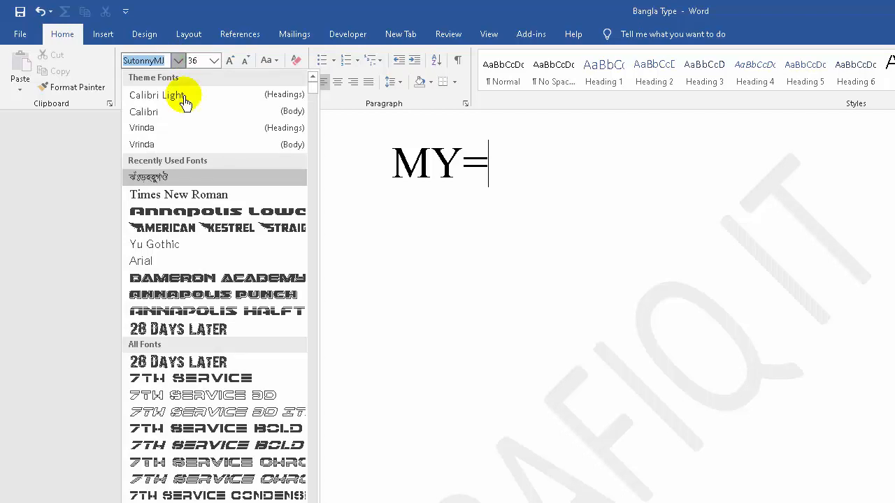
click(144, 179)
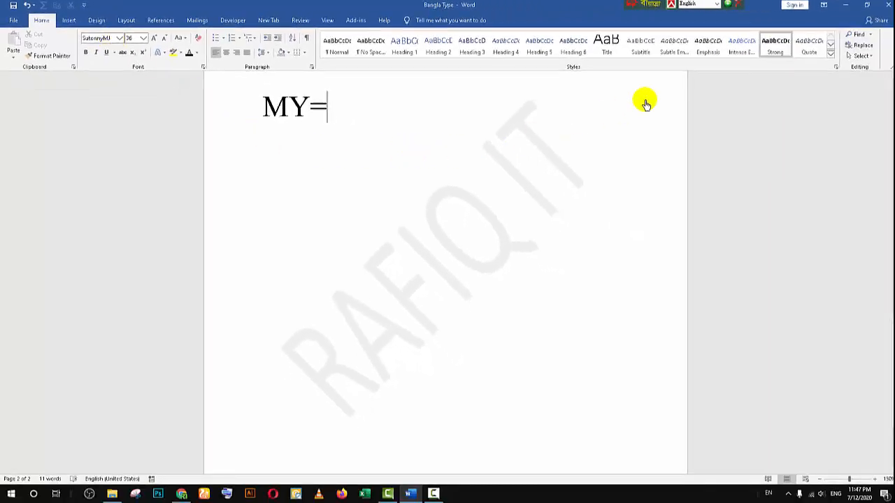
- Switch the Bijoy typing layout to Bijoy Classic
click(716, 5)
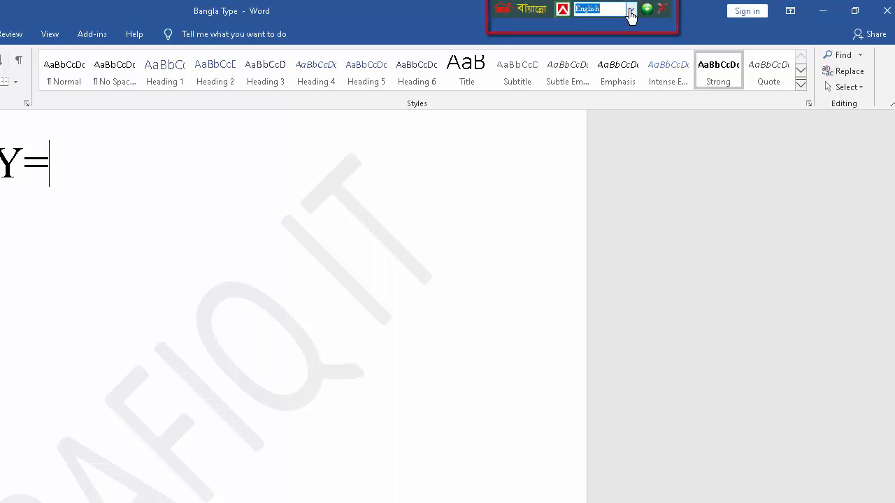
click(631, 13)
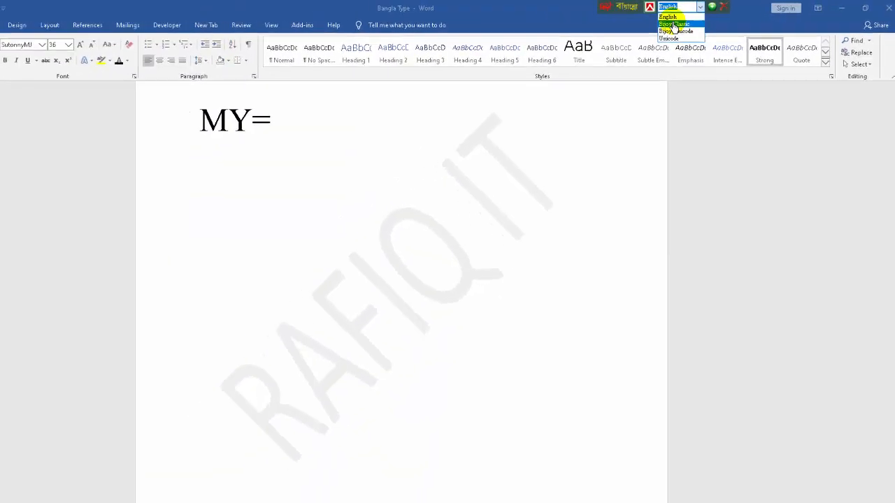
click(626, 29)
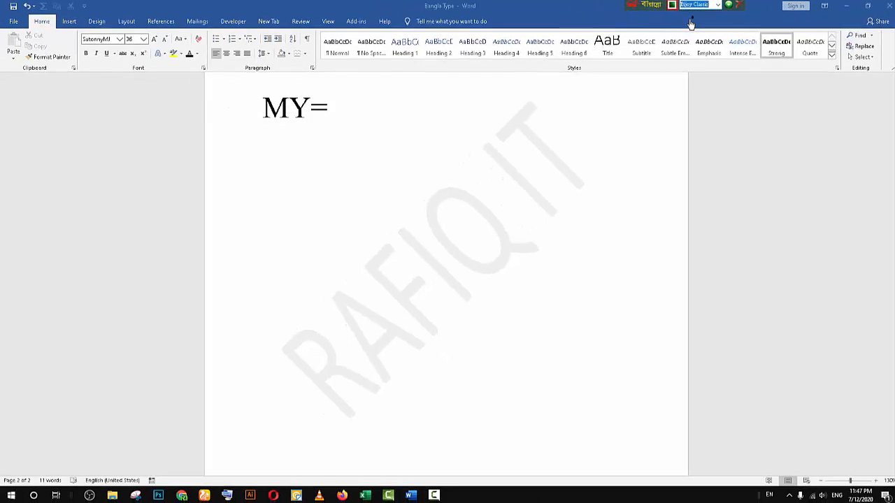
- Enter the Bangla word "আমার" after "MY=" and start a new paragraph two lines below
click(366, 114)
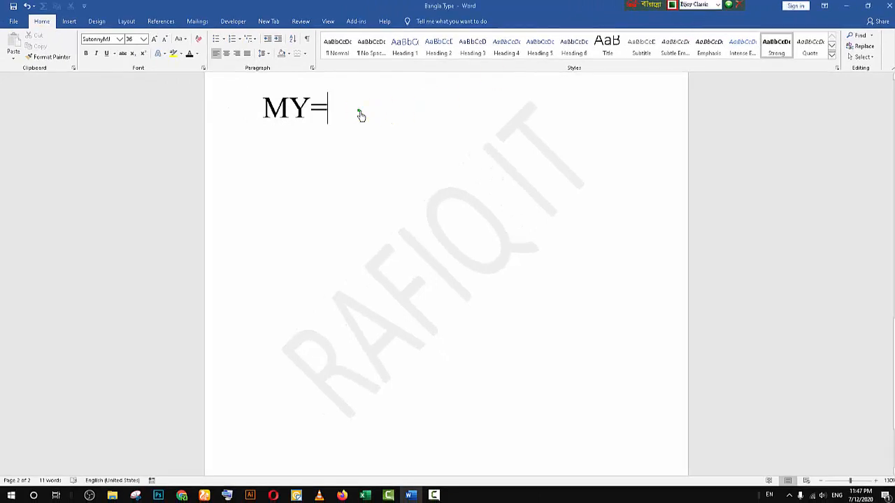
text(আমার)
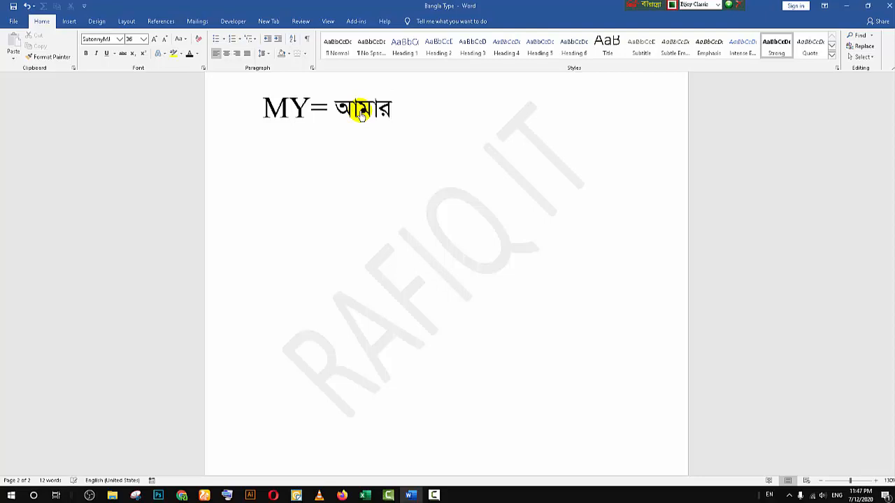
key(Return)
key(Return)
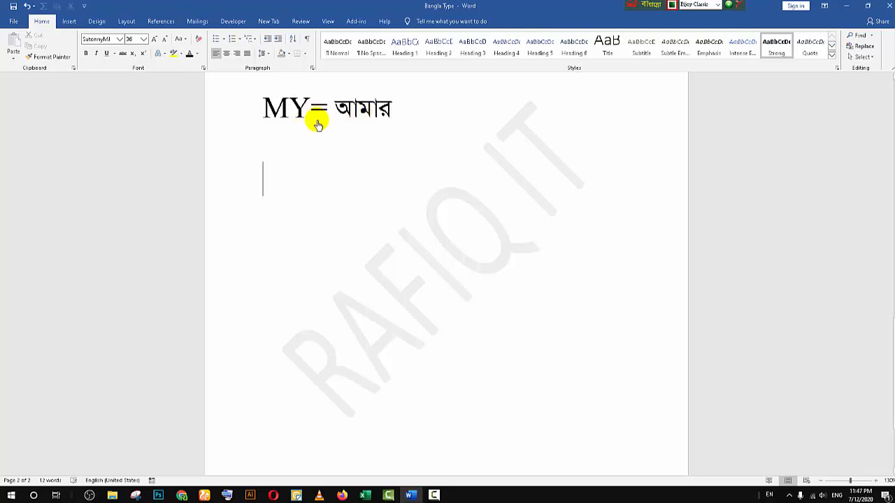
- Enter "Father" on the new line in Times New Roman with the Bijoy layout set to English
click(120, 39)
click(119, 129)
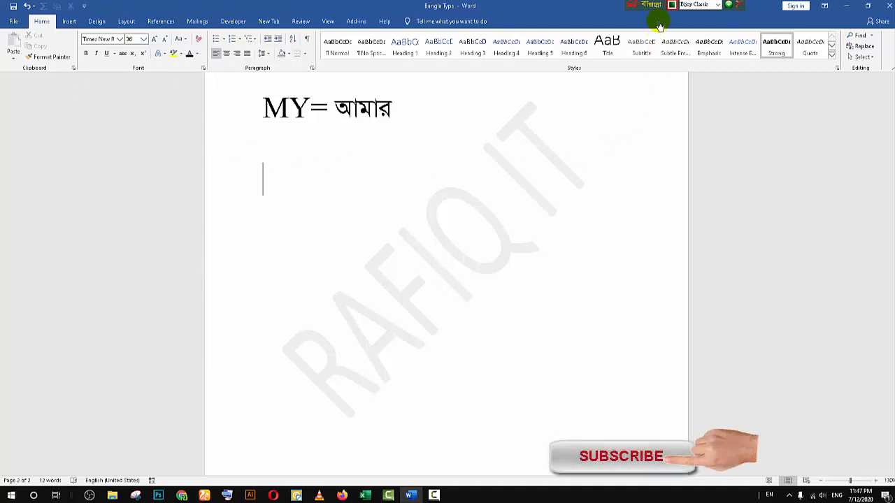
click(717, 6)
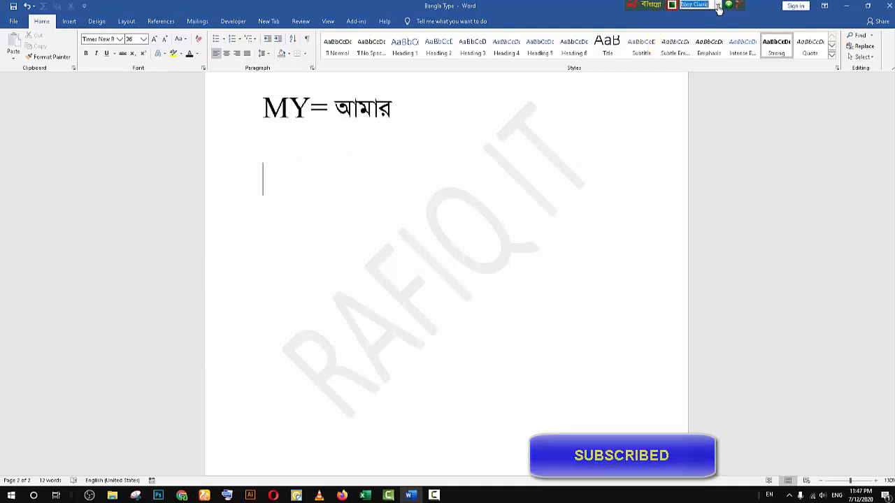
click(694, 13)
click(287, 154)
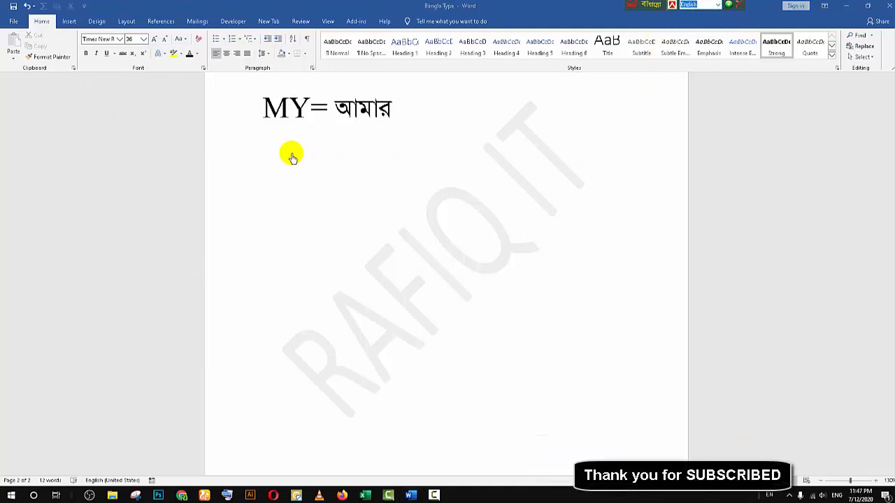
text(Father)
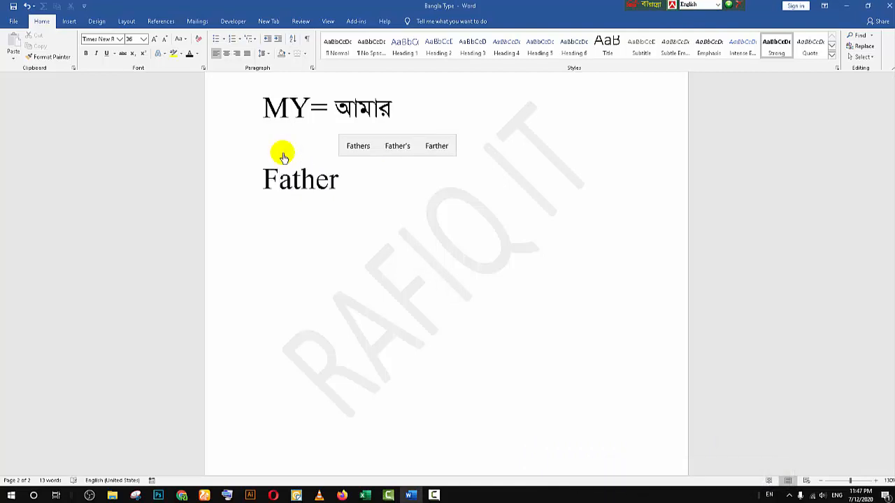
- Add "=" after "Father" and set the font for the text that follows to SutonnyMJ
text(=)
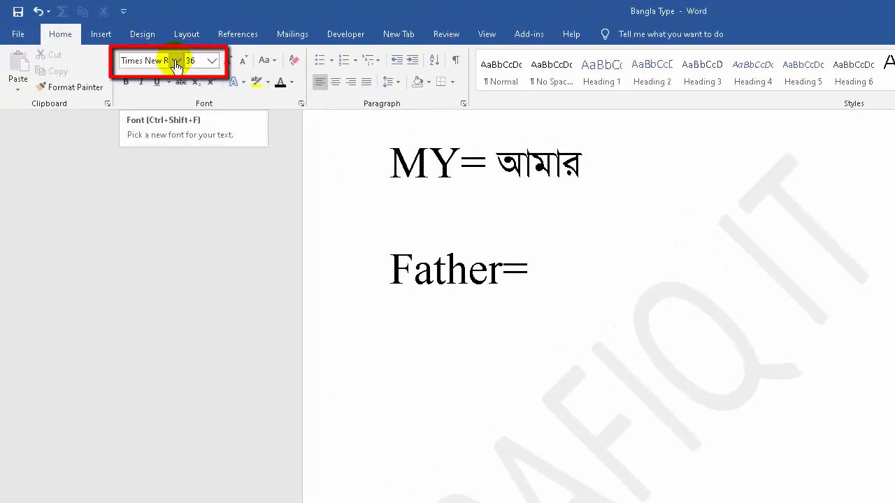
click(177, 61)
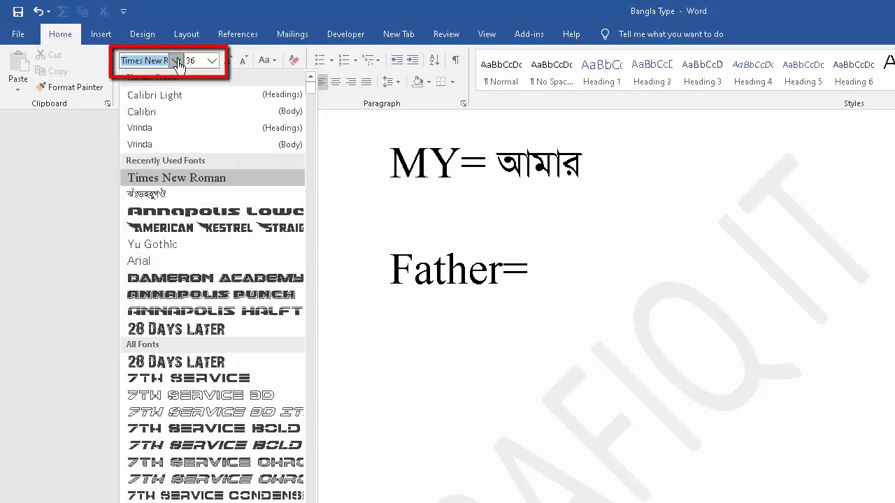
click(157, 200)
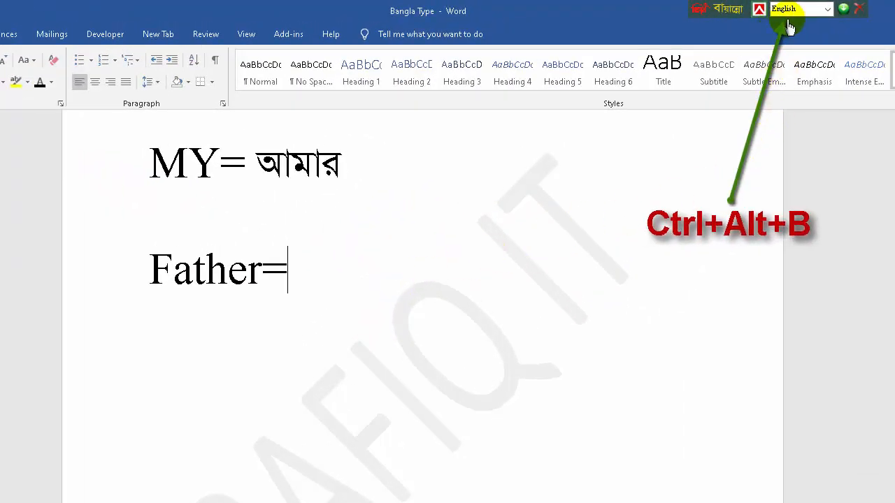
- Switch the Bijoy layout to Bijoy Classic and enter the Bangla word "পিতা" after "Father="
click(793, 14)
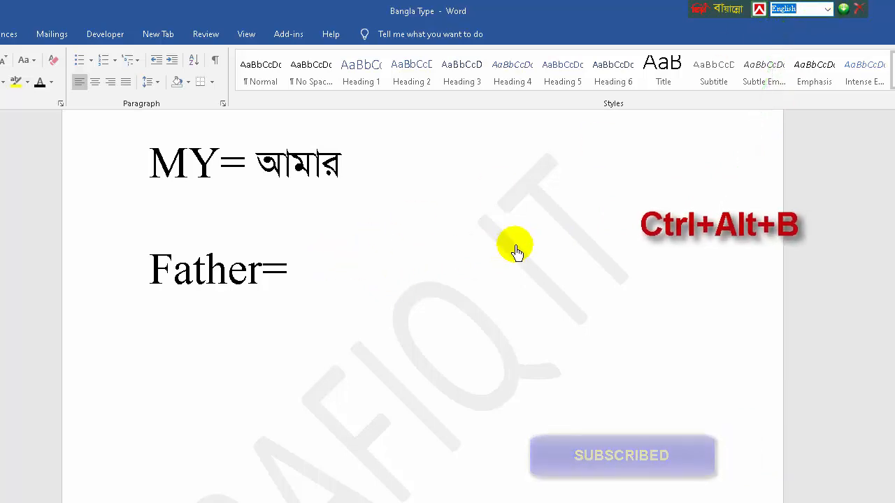
key(ctrl+alt+b)
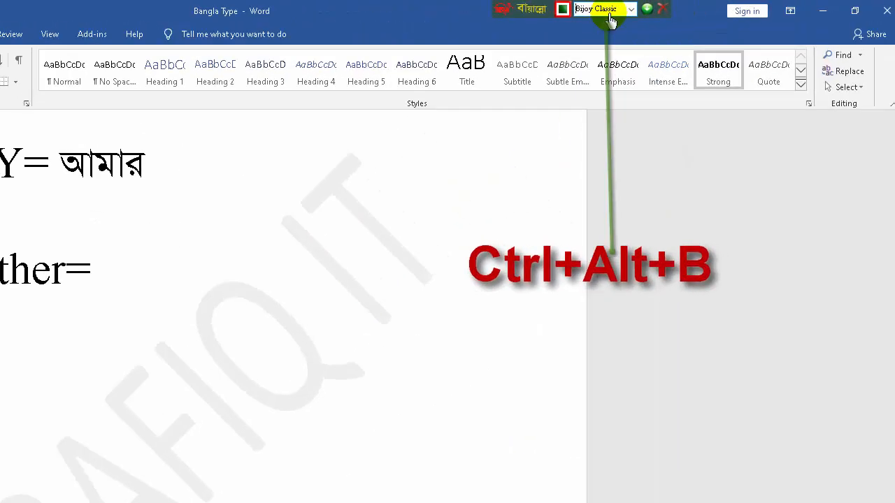
text(পিতা)
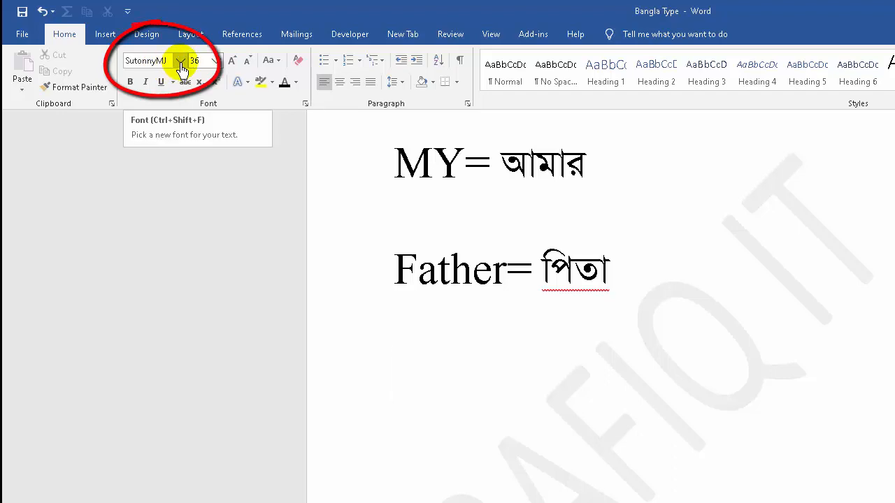
- Enter "Mother=" on a new line in Times New Roman with the Bijoy layout set to English
click(181, 63)
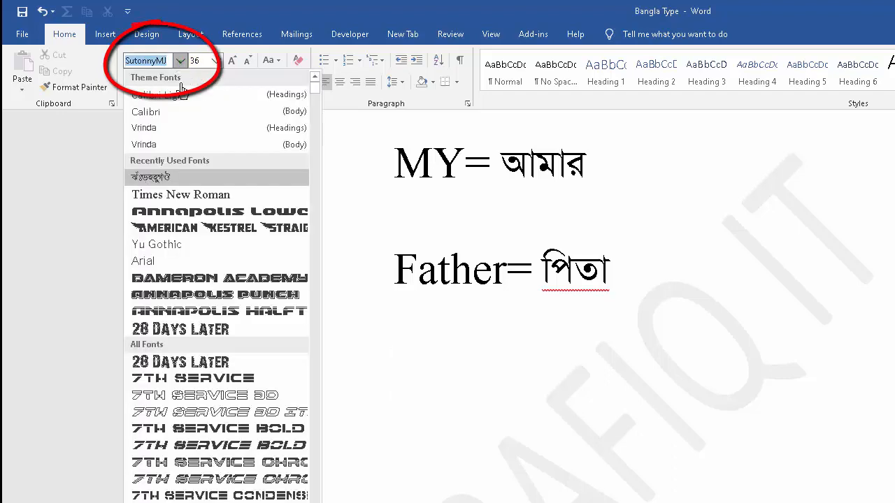
click(191, 197)
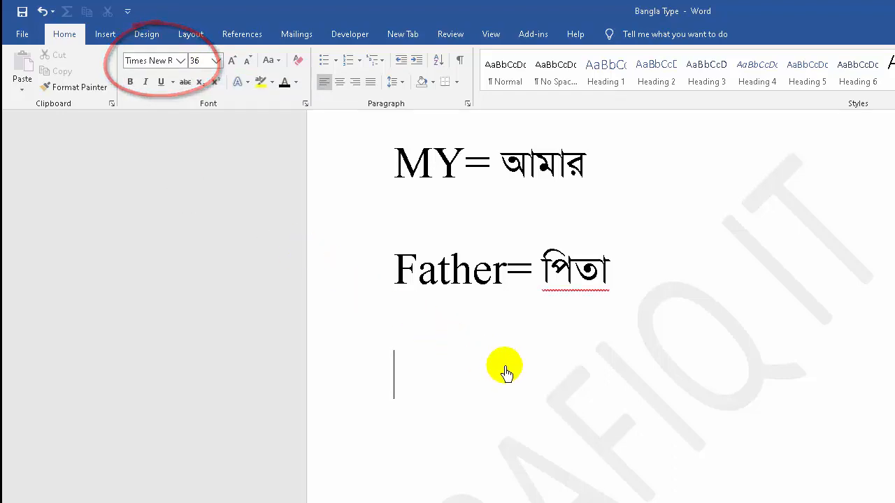
key(ctrl+alt+b)
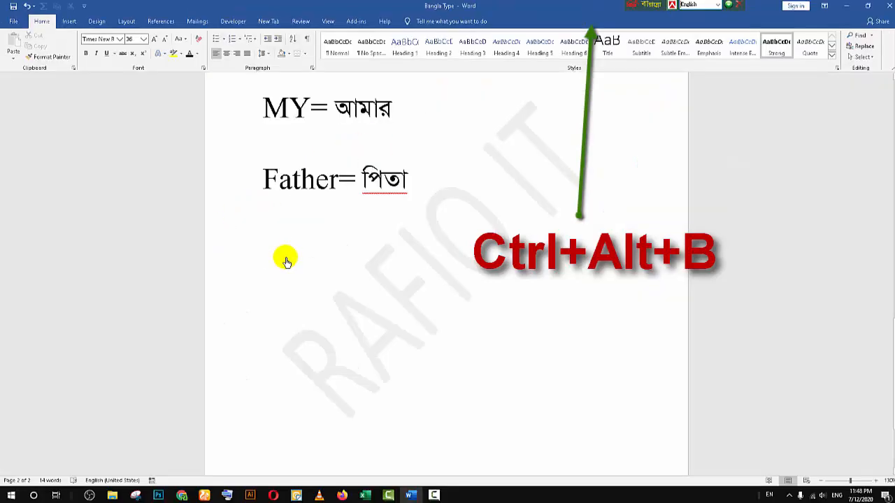
text(Mo)
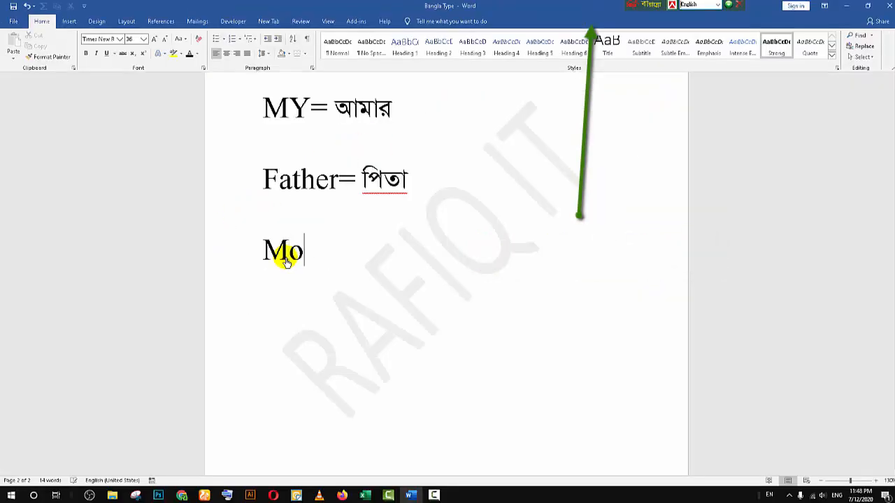
text(ther=)
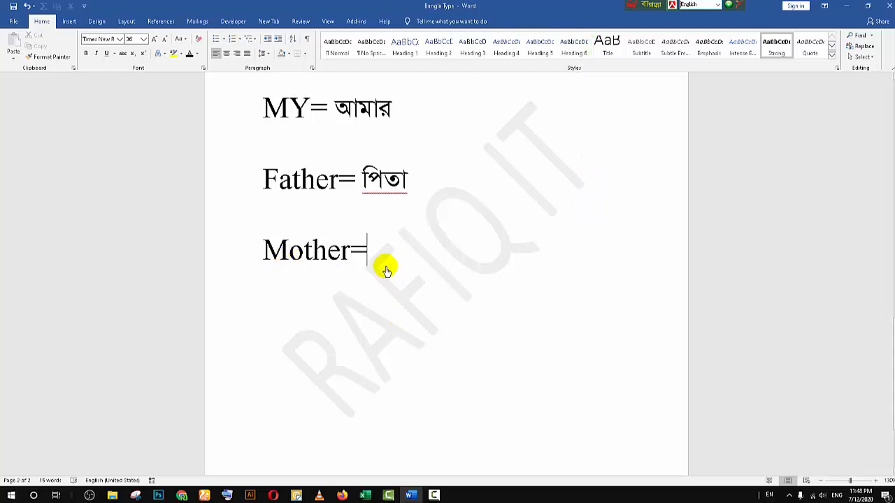
- Enter the Bangla word "মাতা" after "Mother=" in SutonnyMJ with the Bijoy Classic layout
click(120, 39)
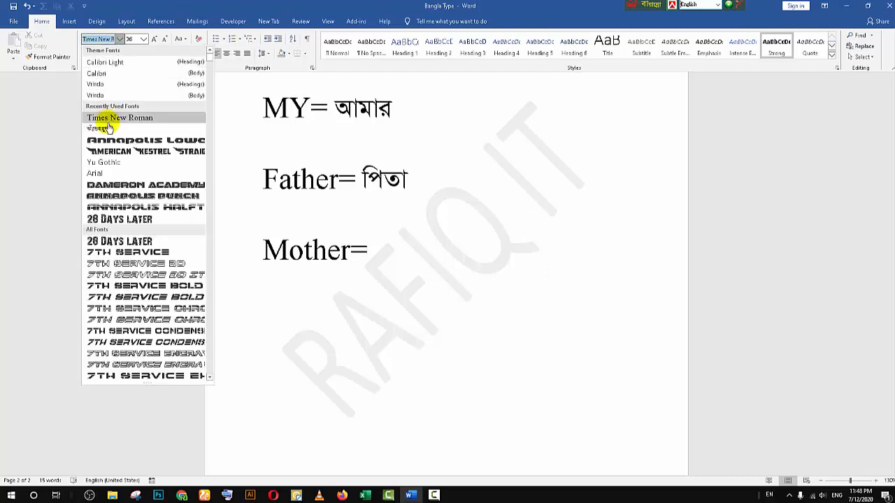
click(106, 130)
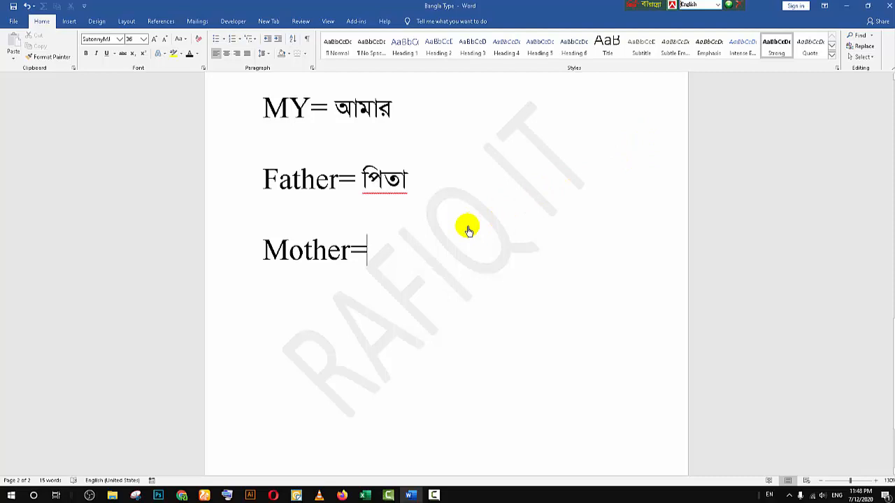
key(ctrl+alt+b)
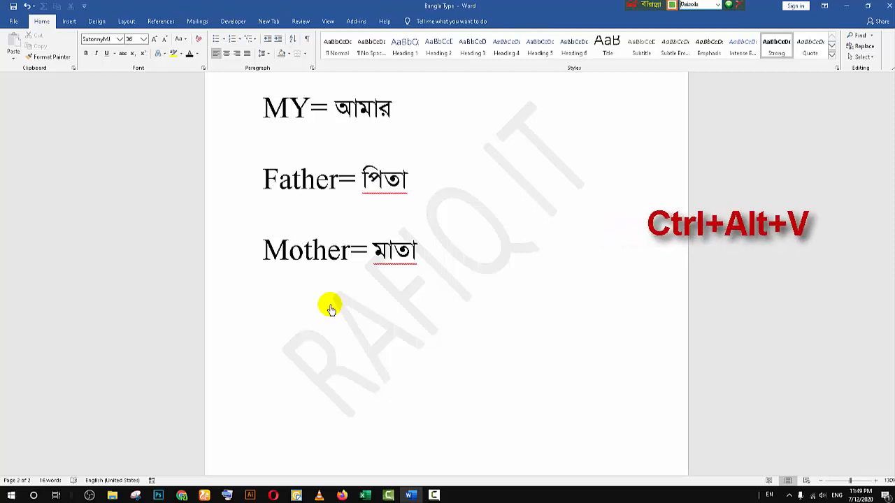
- Enter "আমার MY" on a new line, using the Bijoy Unicode layout for the Bangla word and English for "MY"
text(আমা)
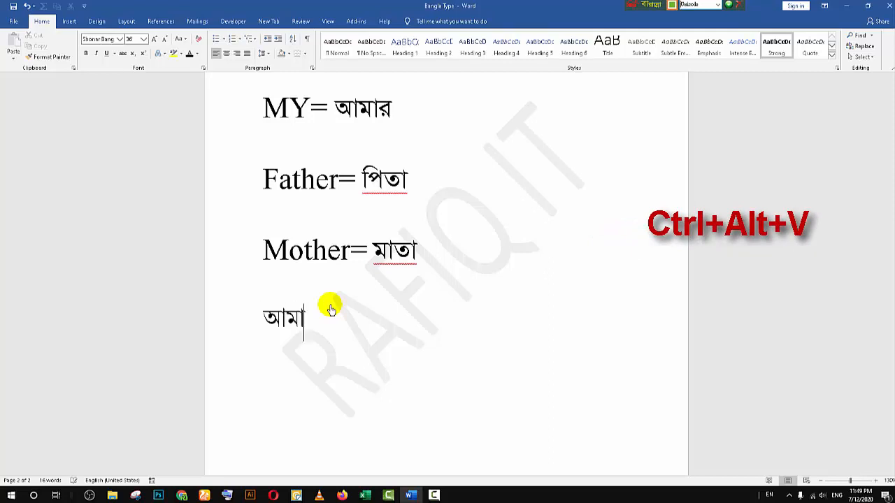
text(র)
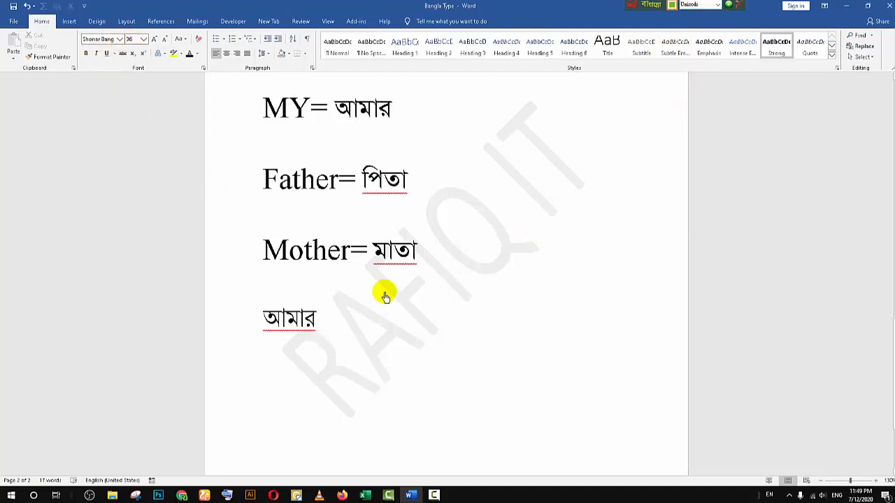
key(ctrl+alt+v)
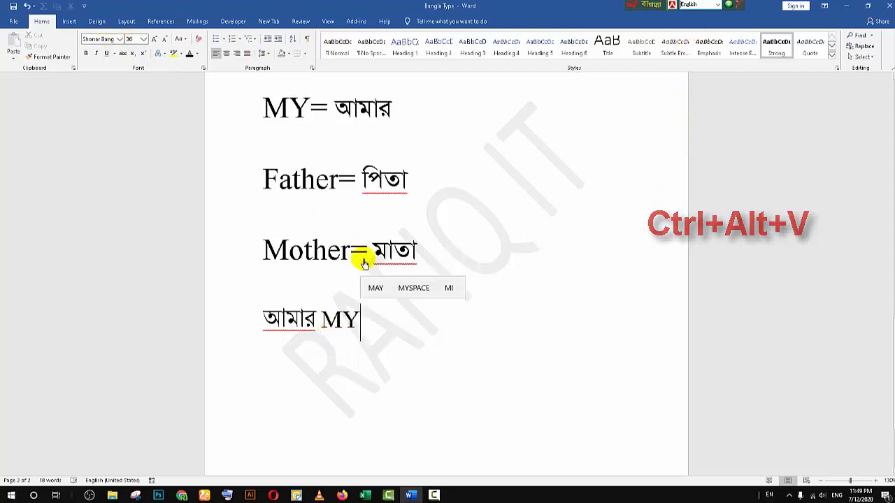
key(Return)
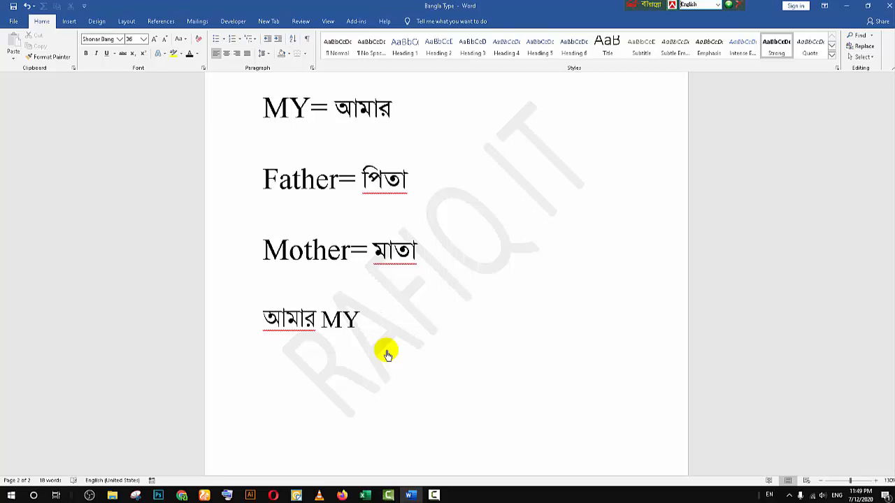
- Enter "FATHER পিতা" on the next line, switching the Bijoy layout from English to Unicode between the words, and start a new paragraph
text(FATHER)
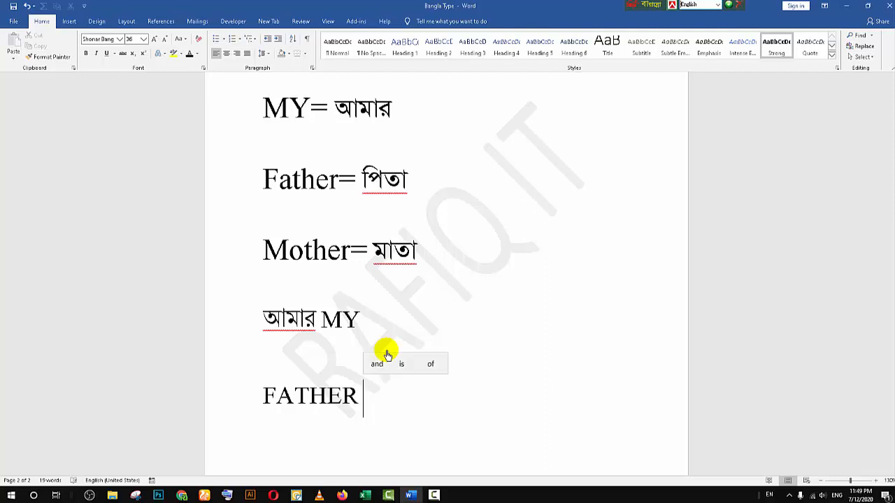
key(ctrl+alt+v)
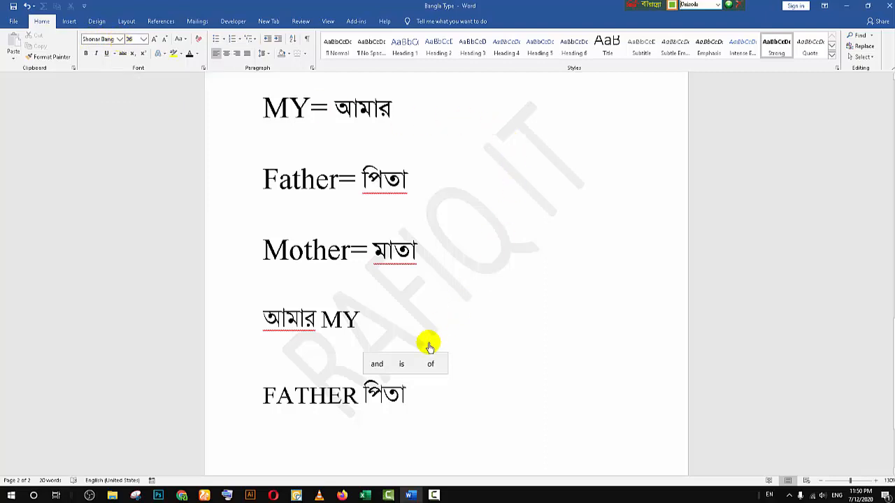
key(ctrl+alt+v)
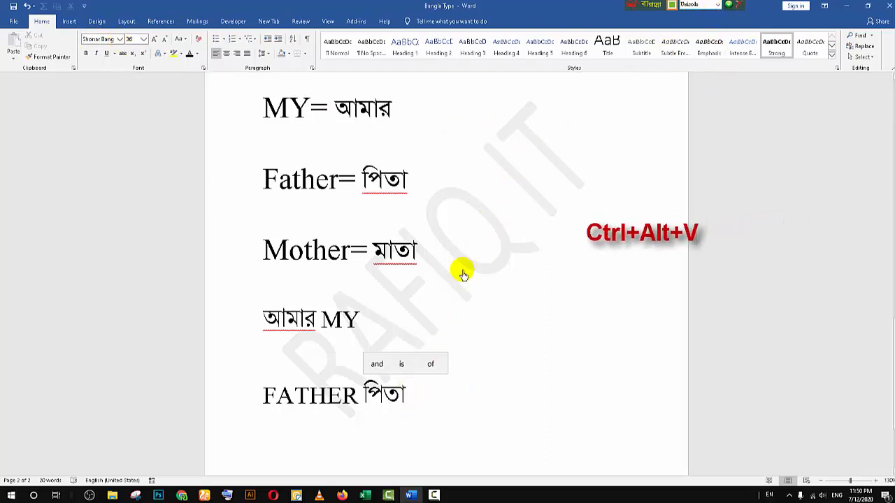
key(Return)
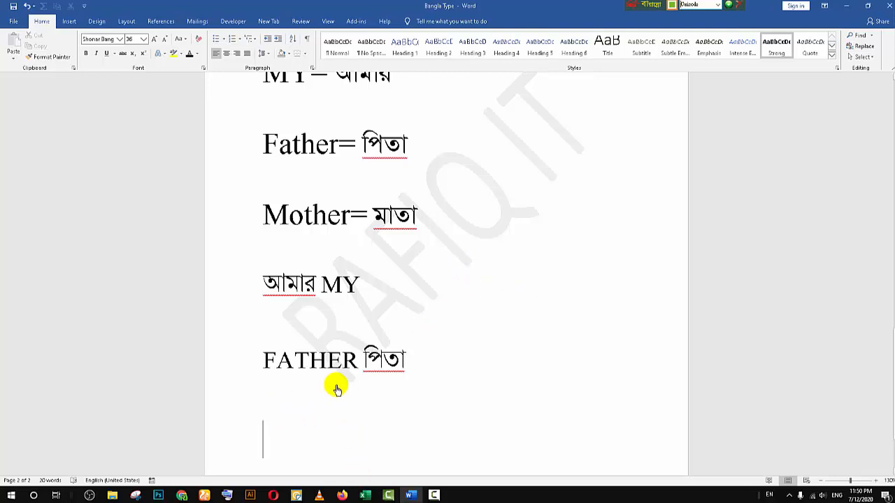
- Delete the English and Bangla word lines from "MY= আমার" downward to clear the page
scroll(336, 384, up, 4)
scroll(339, 389, down, 2)
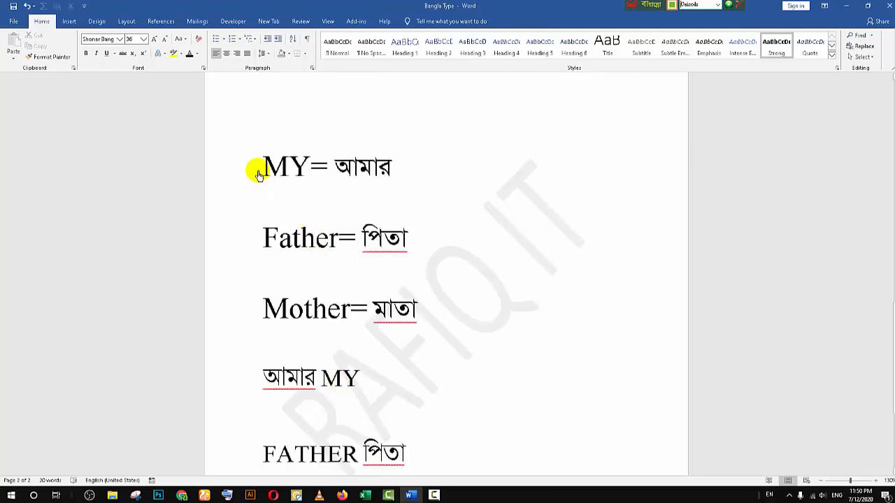
drag(259, 167, 381, 308)
key(Delete)
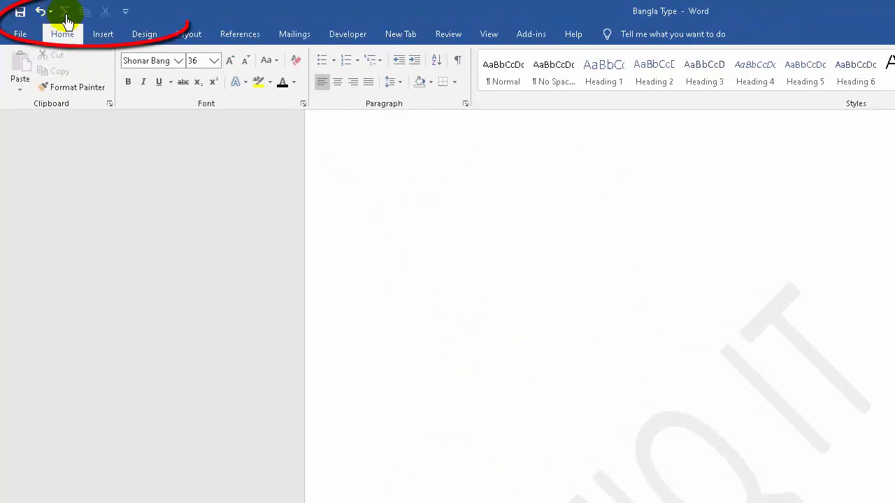
- Open the keyboard shortcut customization from the Customize Ribbon settings in Word Options
click(125, 11)
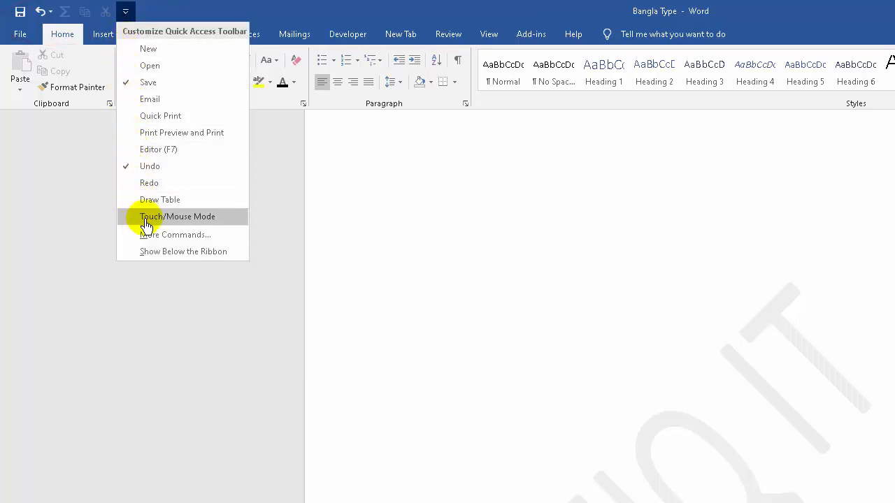
click(178, 238)
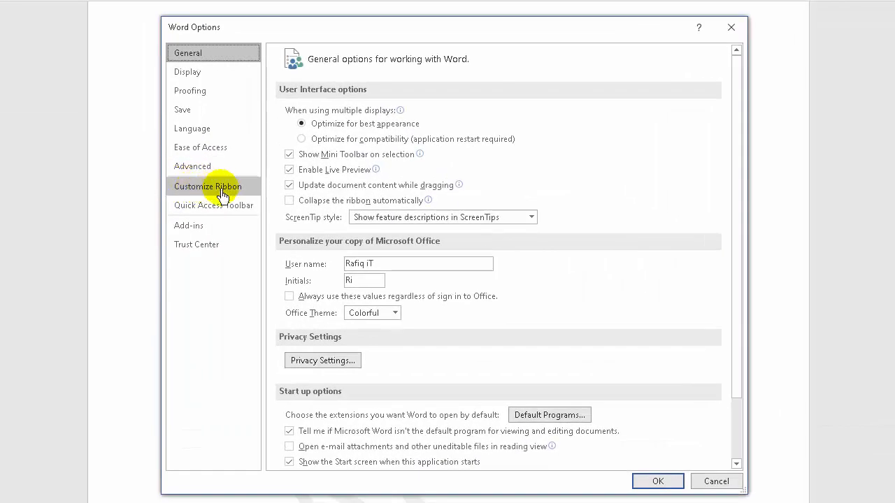
click(216, 194)
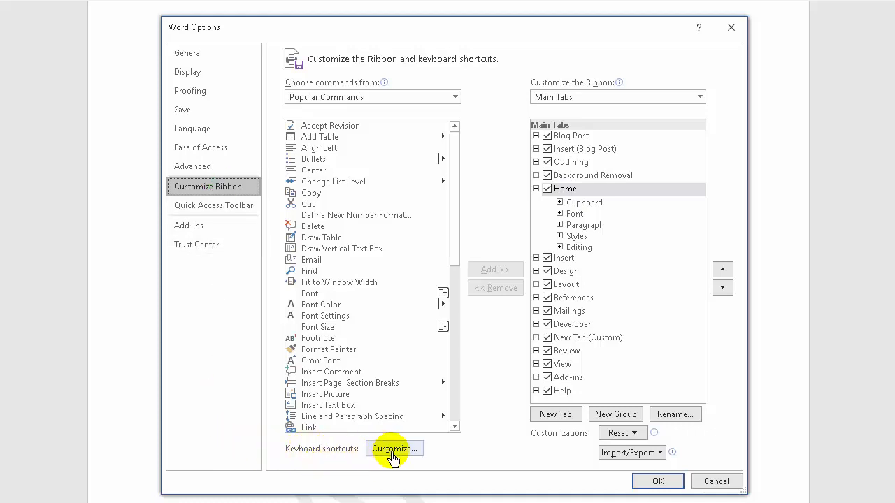
click(394, 451)
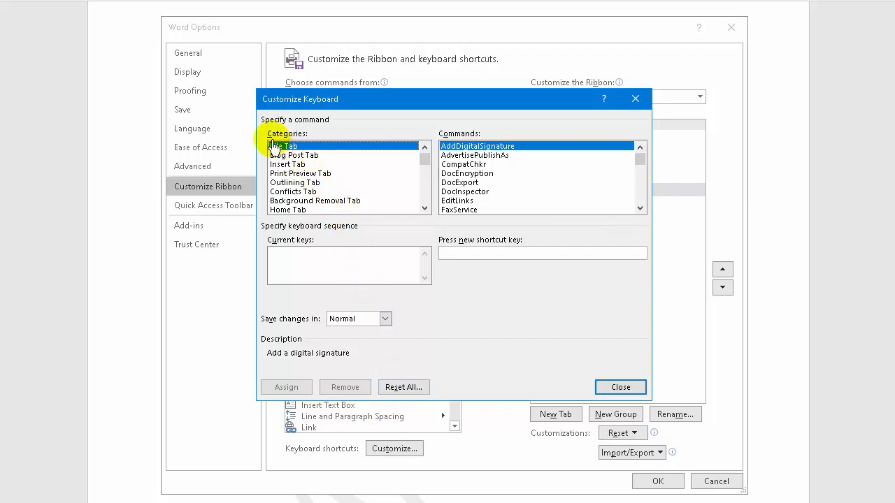
- Choose the Fonts category as the source for the new keyboard shortcut
click(291, 174)
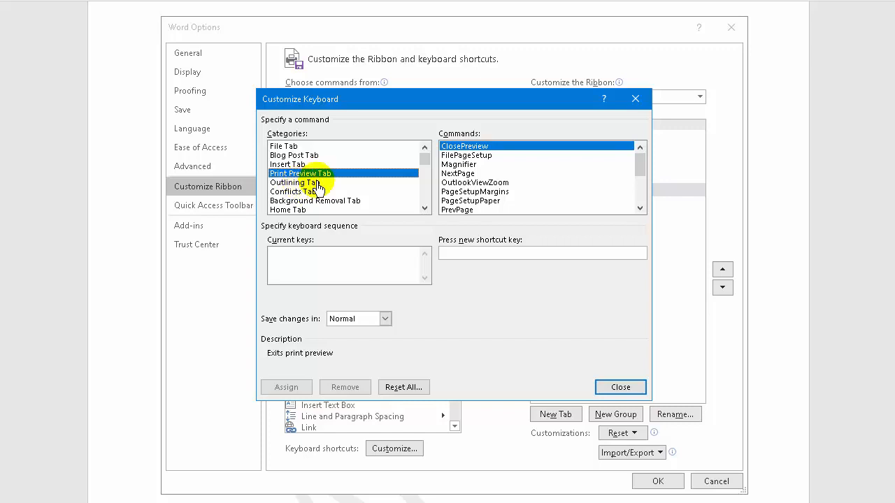
mouse_move(424, 159)
mouse_down()
mouse_move(425, 180)
mouse_move(424, 154)
mouse_up()
click(291, 158)
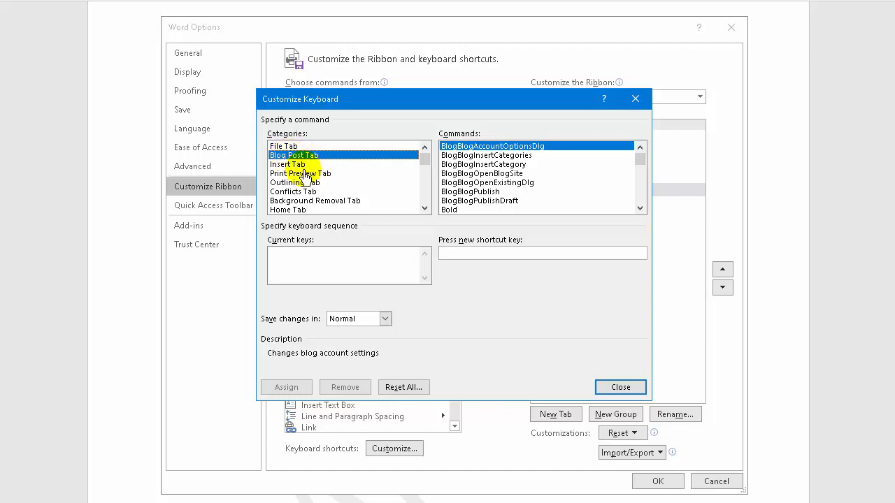
key(End)
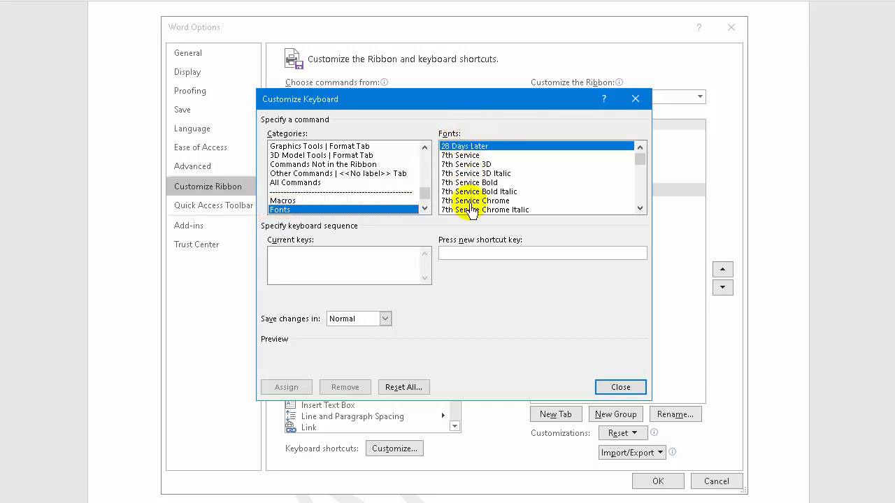
- Assign Ctrl+T as the keyboard shortcut for the Times New Roman font, saved in Normal
click(471, 202)
click(455, 165)
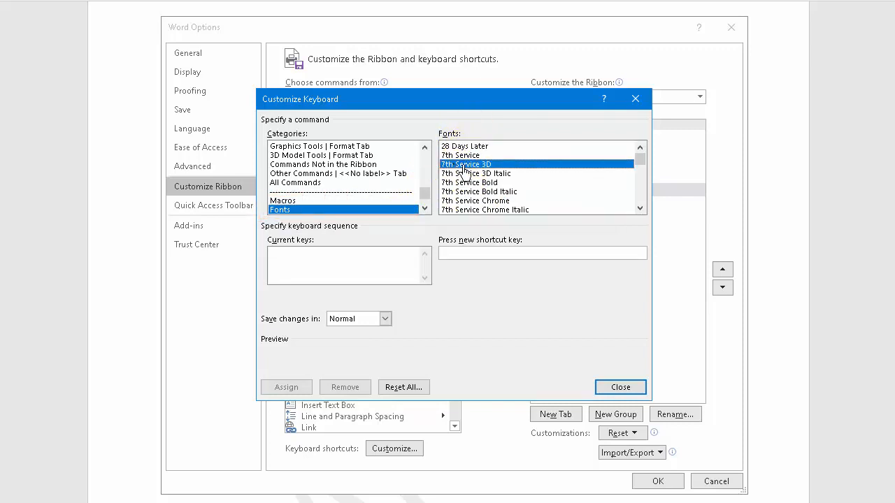
click(467, 182)
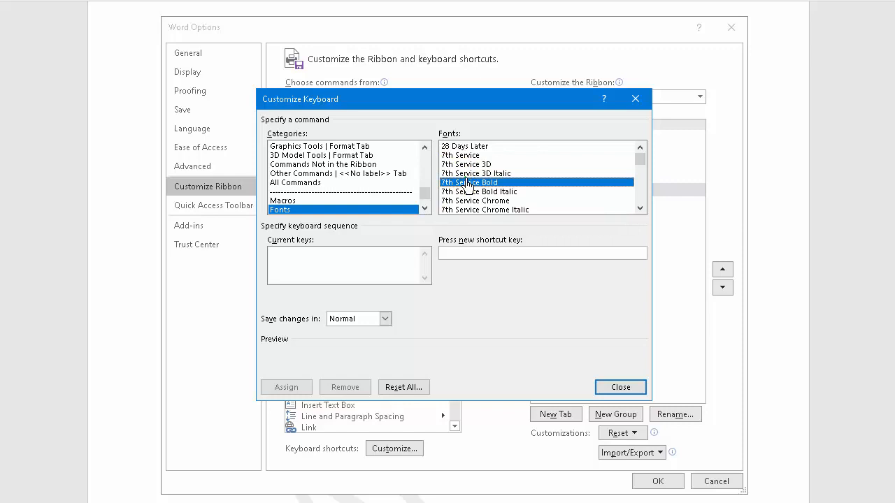
key(t)
key(Down)
key(Down)
key(Down)
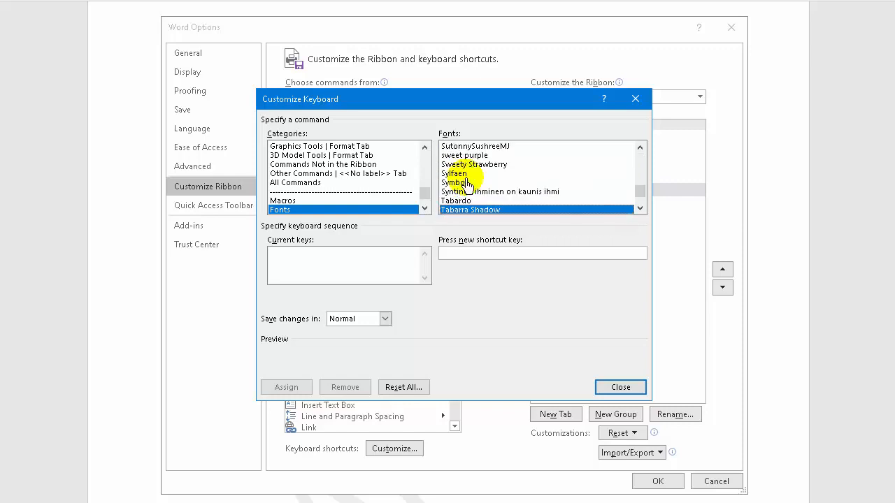
key(Down)
key(Down)
key(Down)
key(Down)
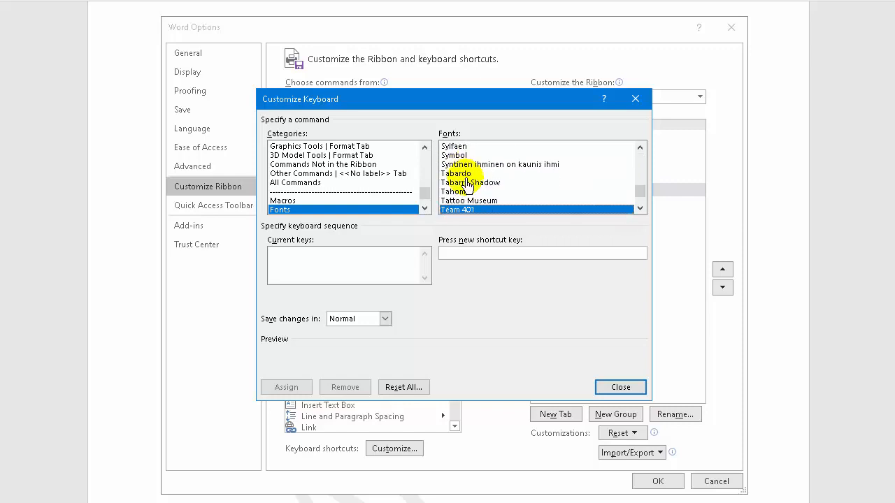
key(Down)
key(Down)
key(Down)
key(Down)
key(Down)
key(Down)
key(Down)
key(Down)
key(Down)
key(Down)
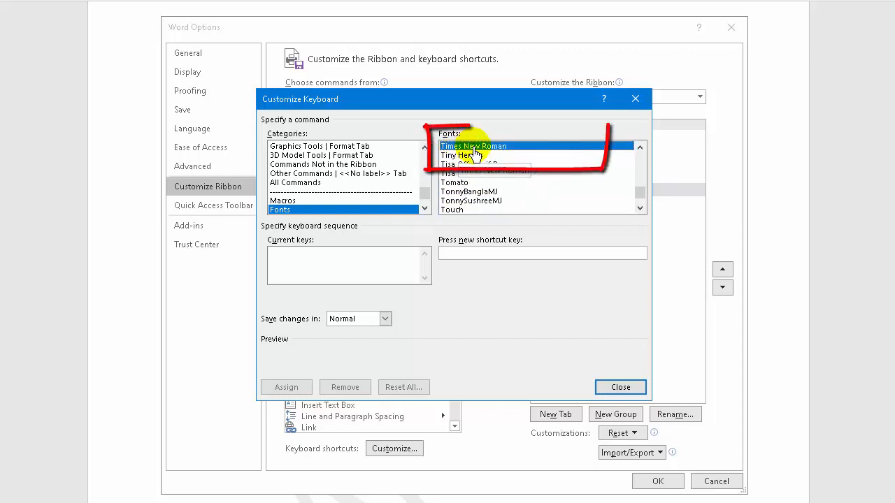
click(475, 253)
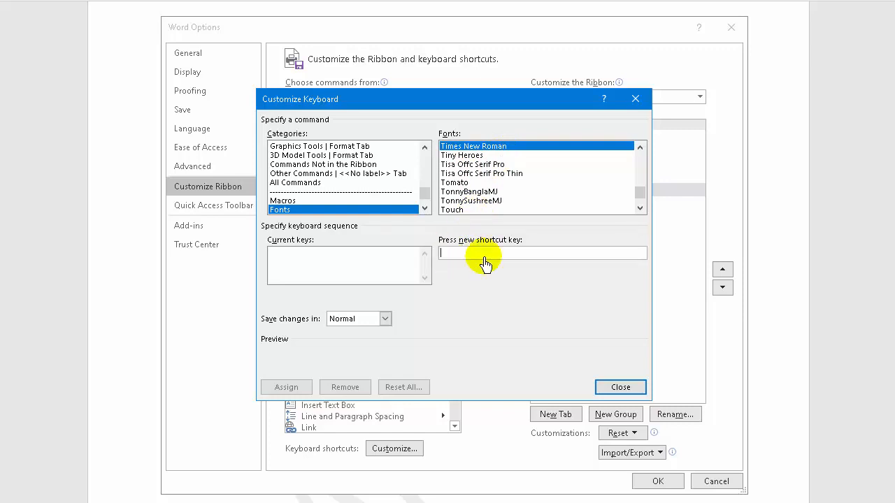
key(ctrl+t)
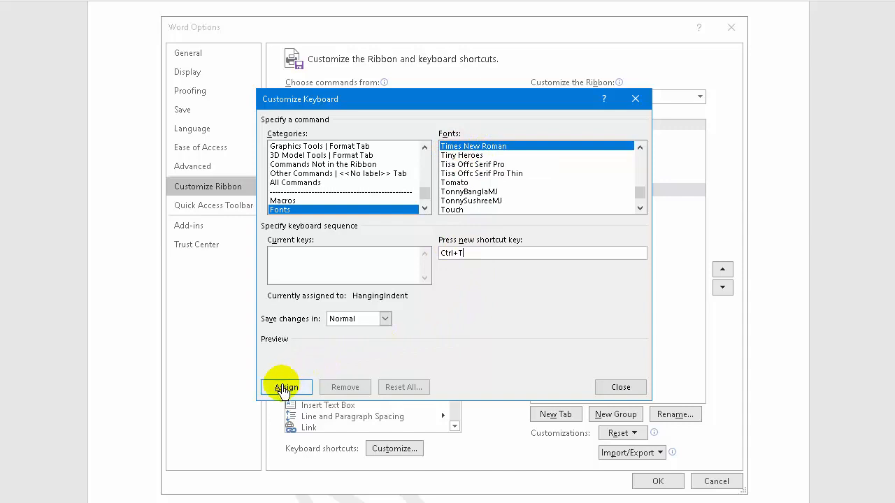
click(285, 388)
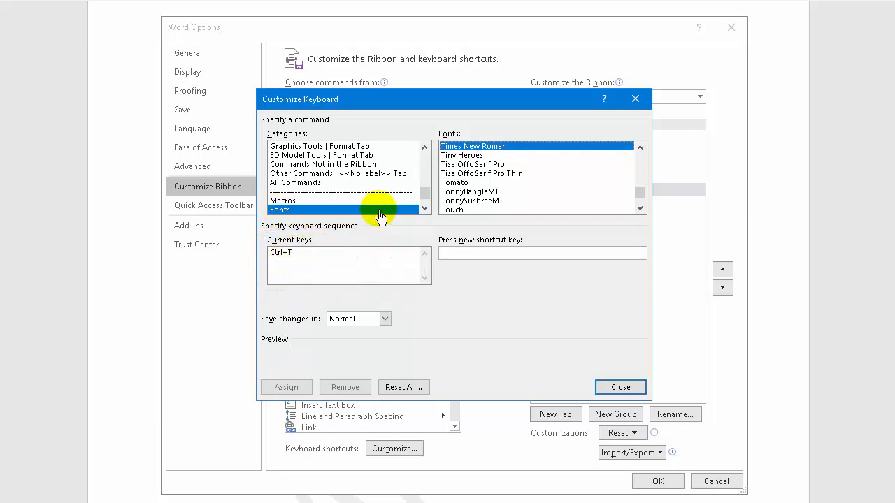
- Assign Ctrl+N as the keyboard shortcut for the SutonnyMJ font and accept the changes in Word Options
click(463, 201)
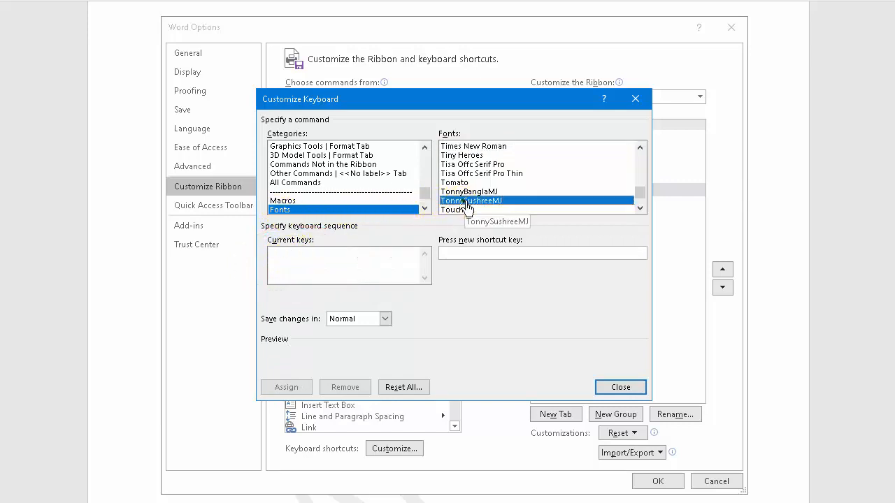
scroll(493, 195, down, 3)
click(482, 164)
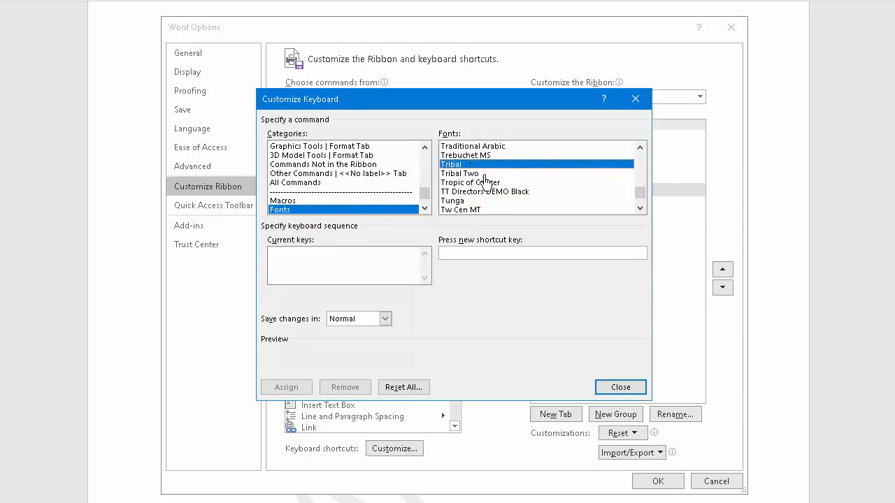
key(s)
key(s)
key(Down)
key(Down)
key(Down)
key(Down)
key(Down)
key(Down)
key(Down)
key(Down)
key(Down)
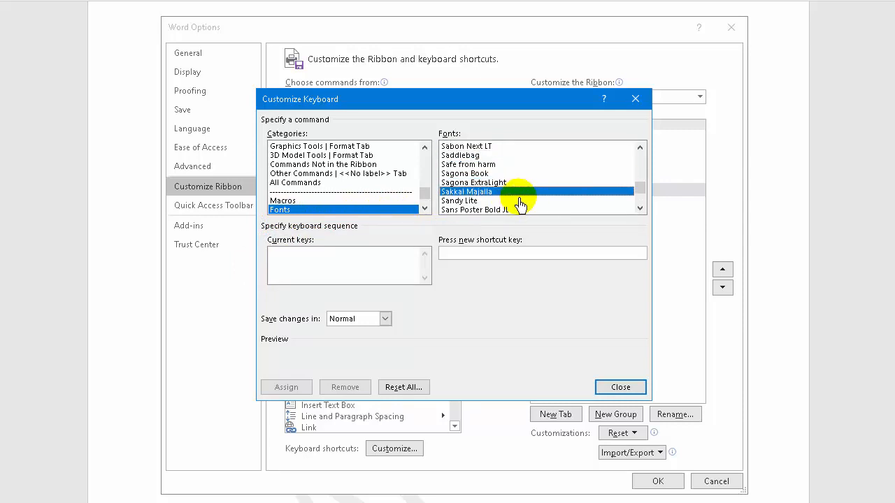
key(Down)
key(Down)
key(Down)
key(Down)
key(Down)
key(Down)
key(Down)
key(Down)
key(Down)
key(Down)
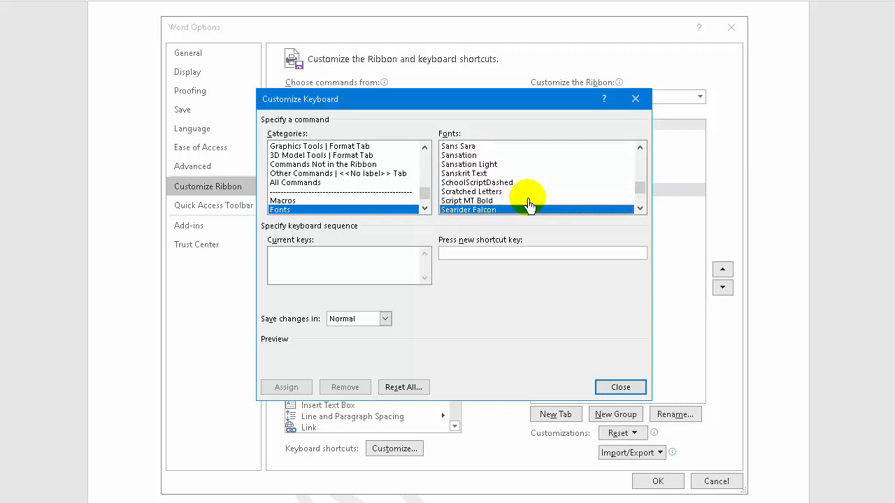
key(Down)
key(Down)
key(Down)
key(Down)
key(Down)
key(Down)
key(Down)
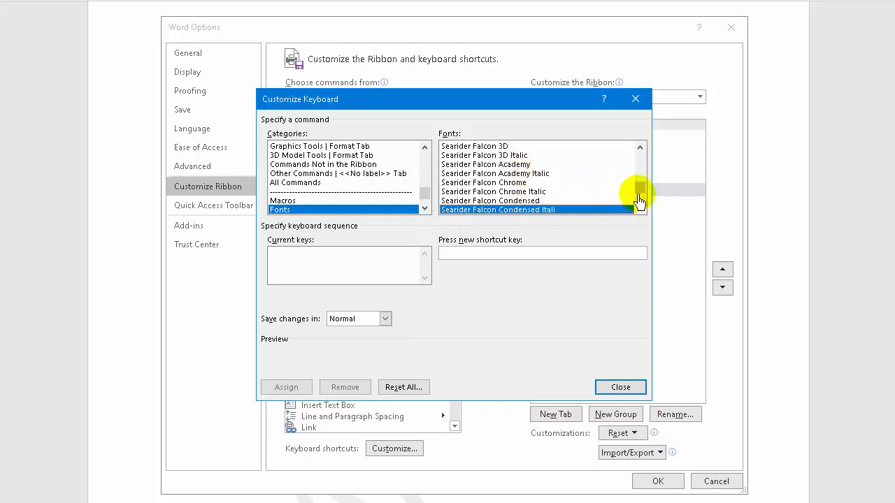
key(Down)
key(Down)
key(Down)
key(Down)
key(Down)
key(Down)
key(Down)
key(Down)
key(Down)
key(Down)
key(Down)
key(Down)
key(Down)
key(Down)
key(Down)
key(Down)
key(Down)
key(Down)
key(Down)
key(Down)
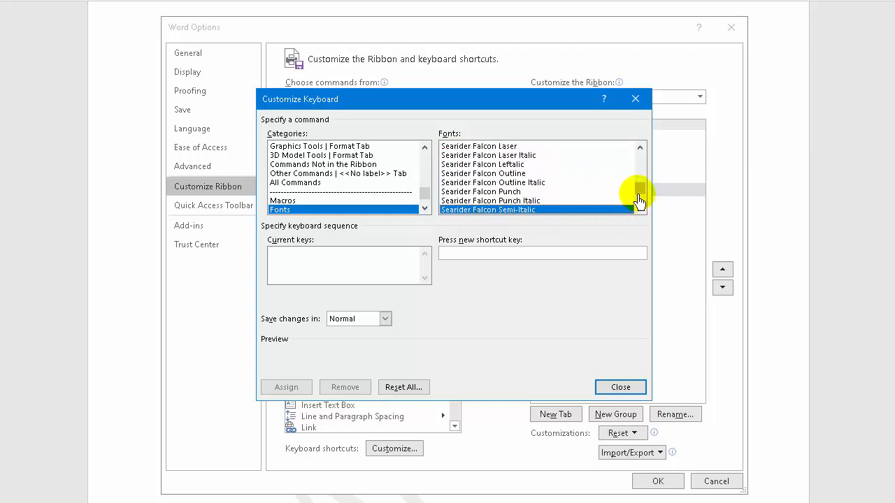
key(Down)
key(Down)
key(Down)
key(Down)
key(Down)
key(Down)
key(Down)
key(Down)
key(Down)
key(Down)
key(Down)
key(Down)
key(Down)
key(Down)
key(Down)
key(Down)
key(Down)
key(Down)
key(Down)
key(Down)
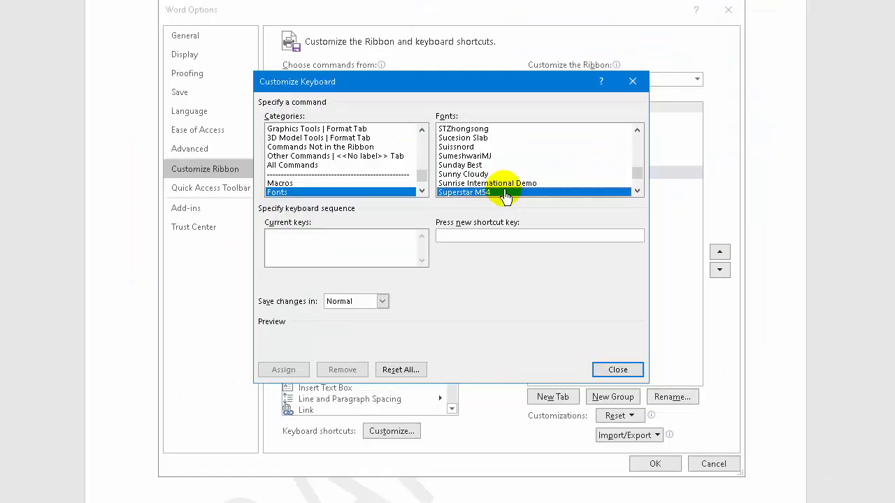
key(Down)
key(Down)
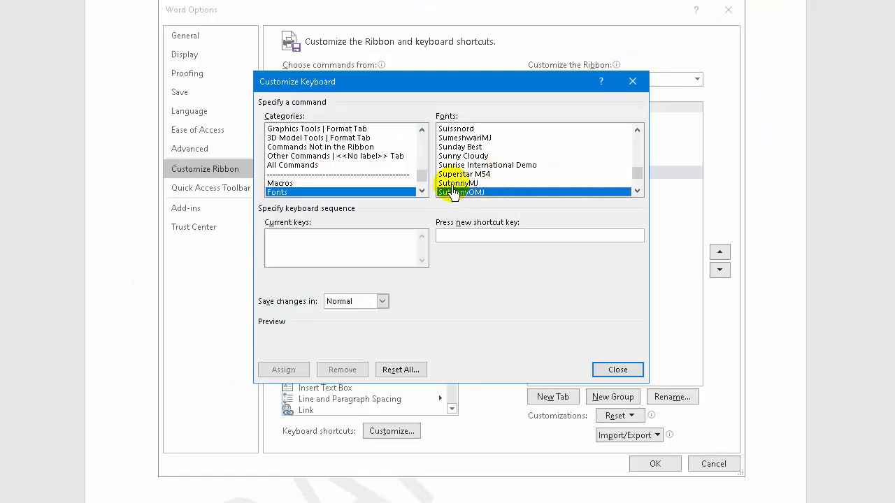
click(453, 184)
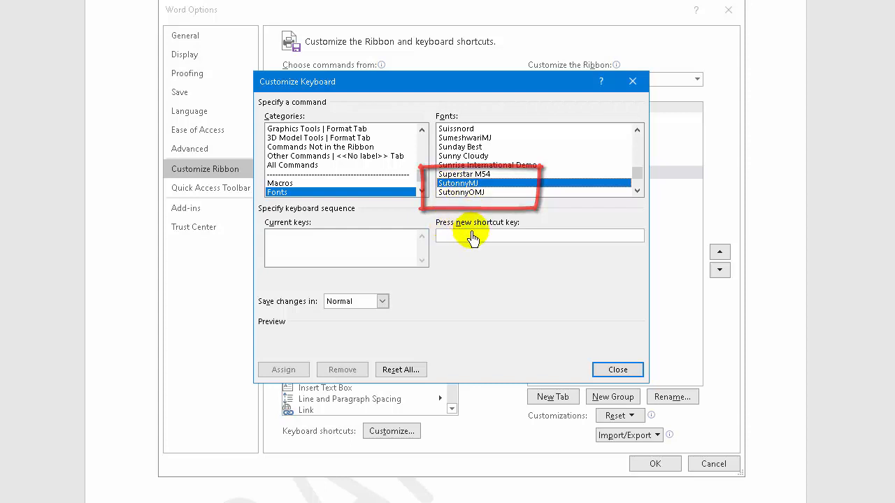
click(457, 235)
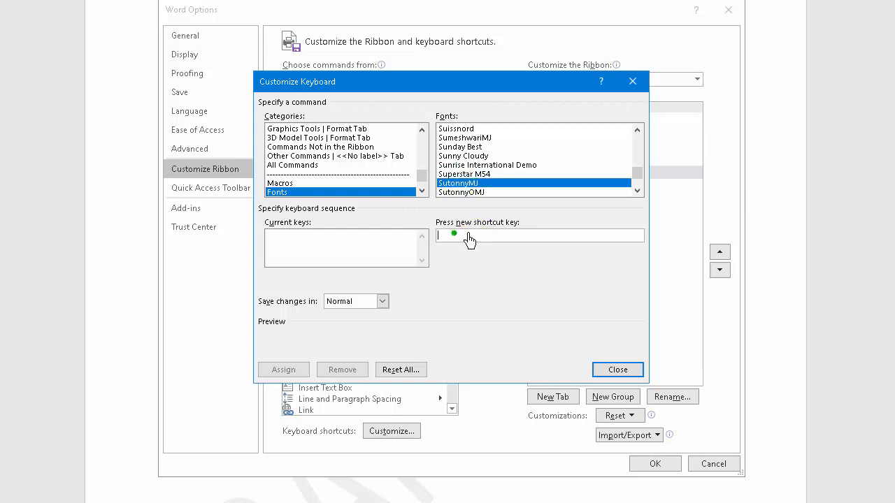
key(ctrl+n)
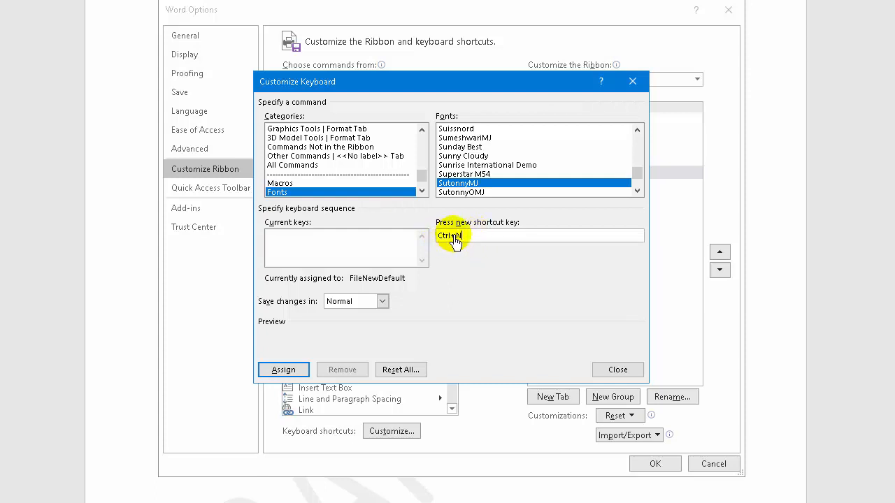
double_click(462, 238)
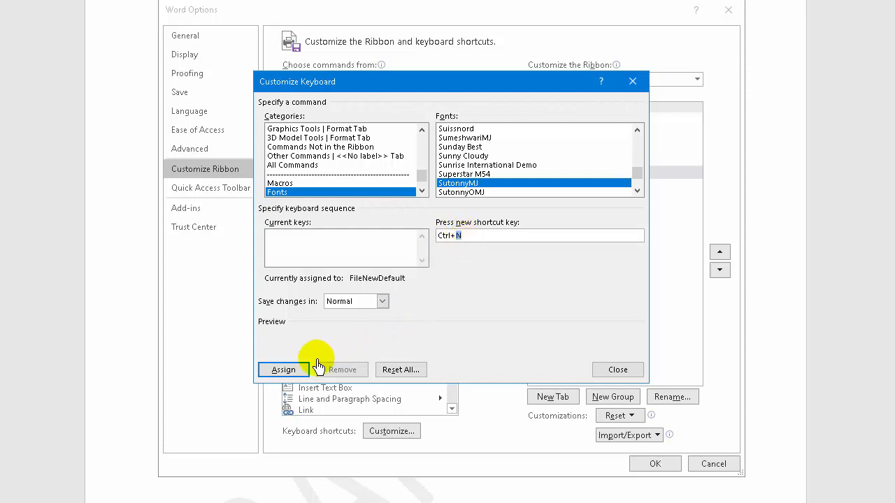
click(277, 372)
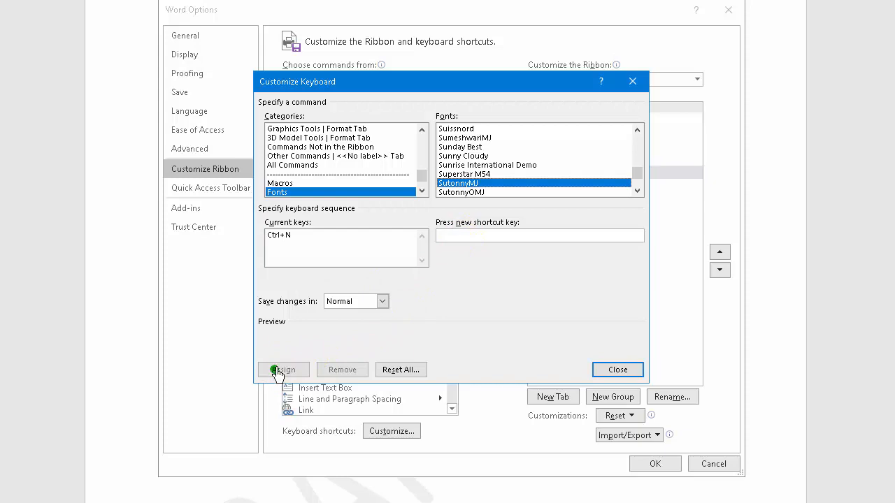
click(615, 369)
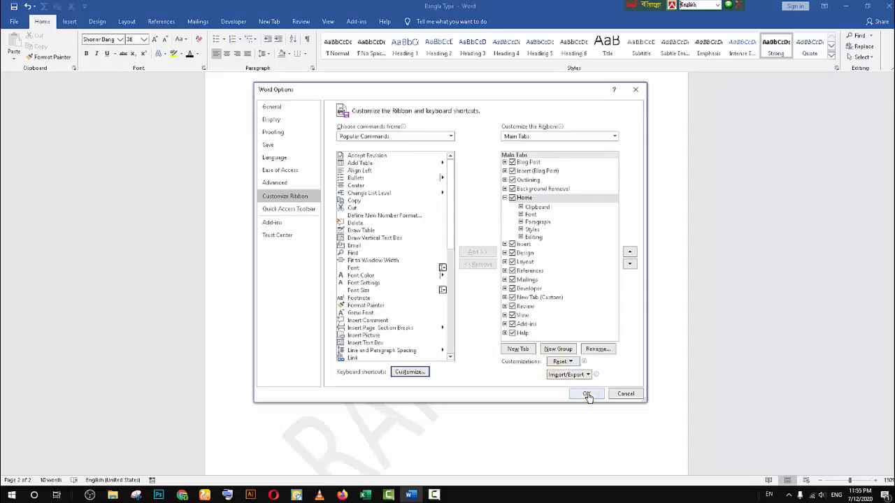
click(655, 464)
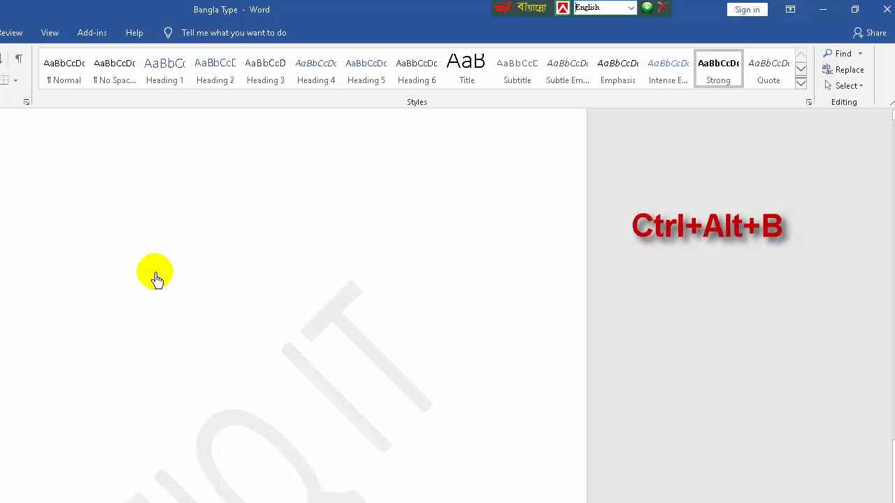
- Switch to the Bijoy Classic layout and SutonnyMJ font, enter "আমার সোনার বাংলা আমি তোমায় ভালবাসি", and start a new paragraph
key(ctrl+alt+b)
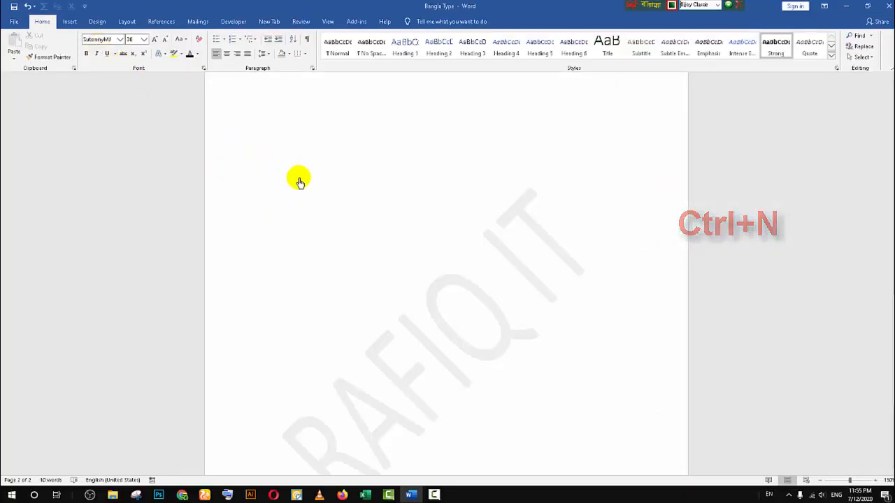
text(আমার সোনা)
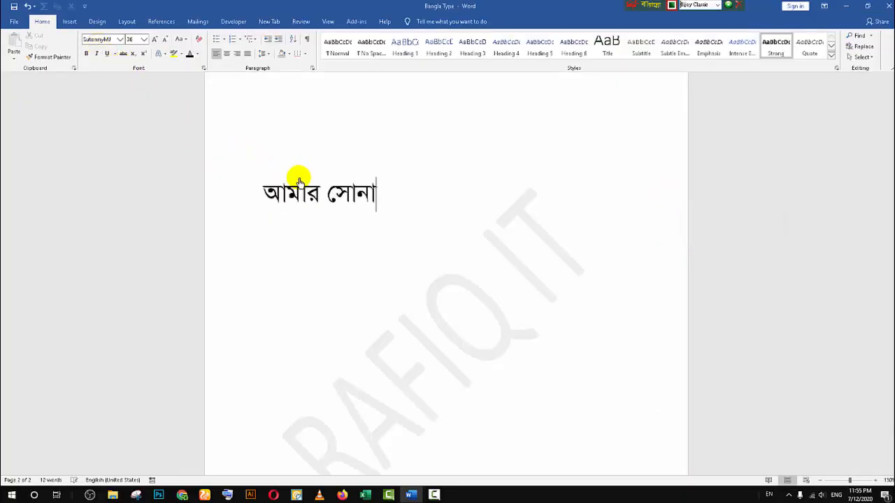
text(র বাংলা আি)
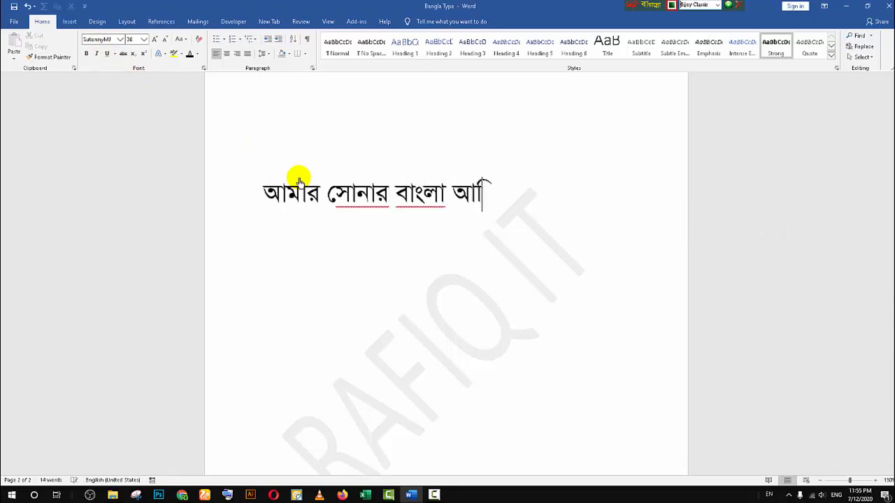
text( েতামায় ভালবাসি)
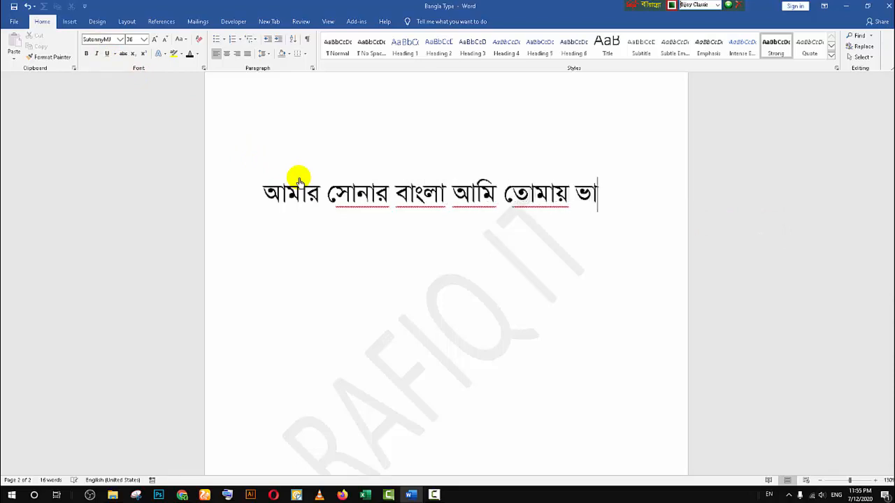
key(Return)
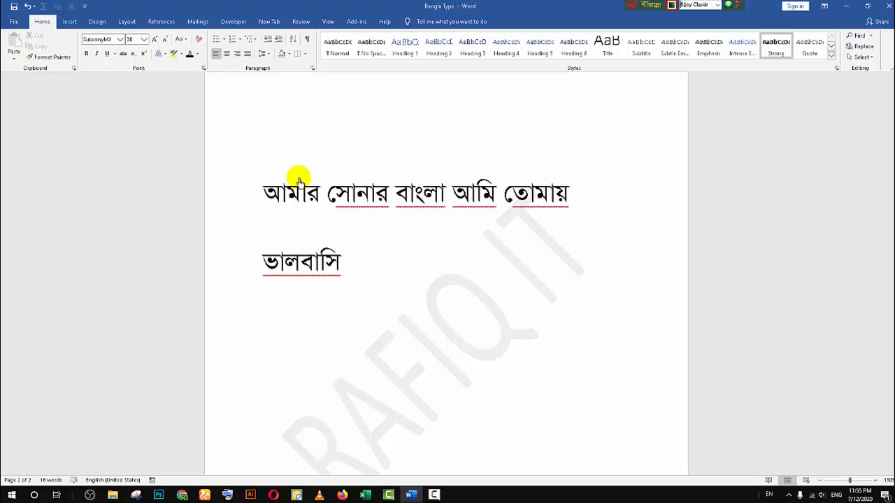
- Switch to the English layout and Times New Roman font, enter "Student, Rafiq it" below the Bangla sentence, and start a new paragraph
key(ctrl+alt+b)
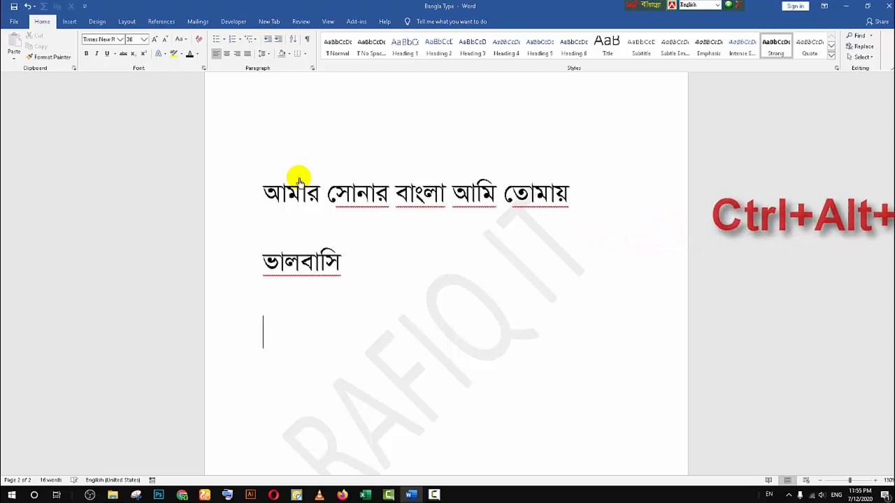
key(ctrl+t)
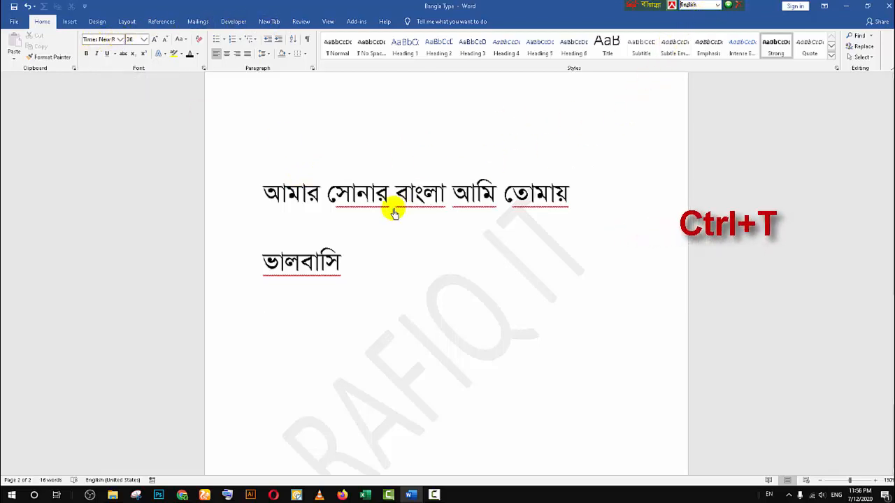
click(293, 319)
click(293, 320)
text(Student)
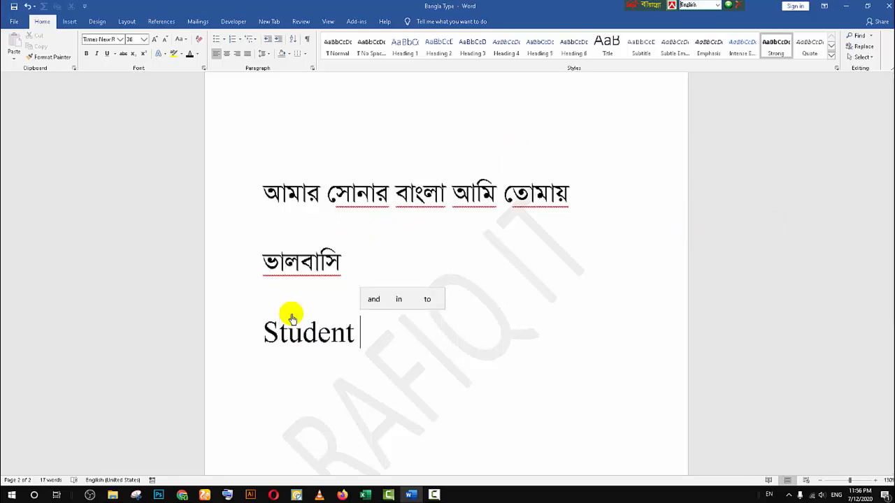
key(BackSpace)
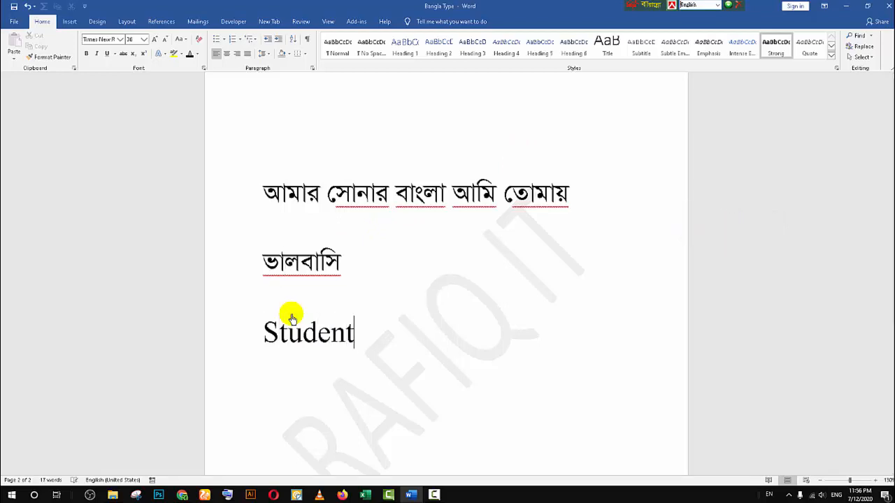
key(BackSpace)
text(, Ra)
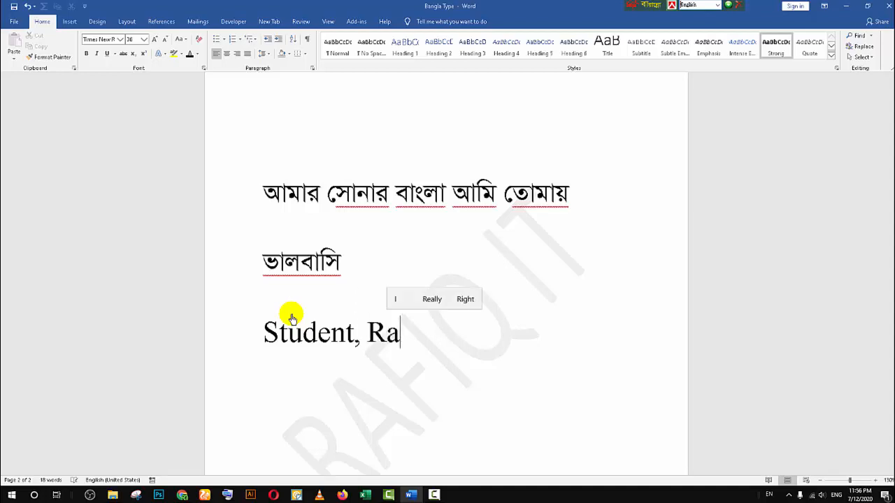
text(fiq it)
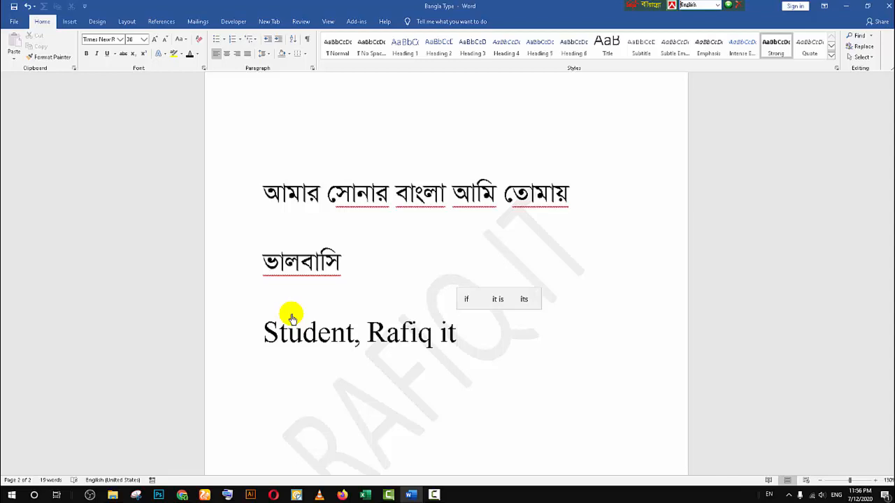
key(Return)
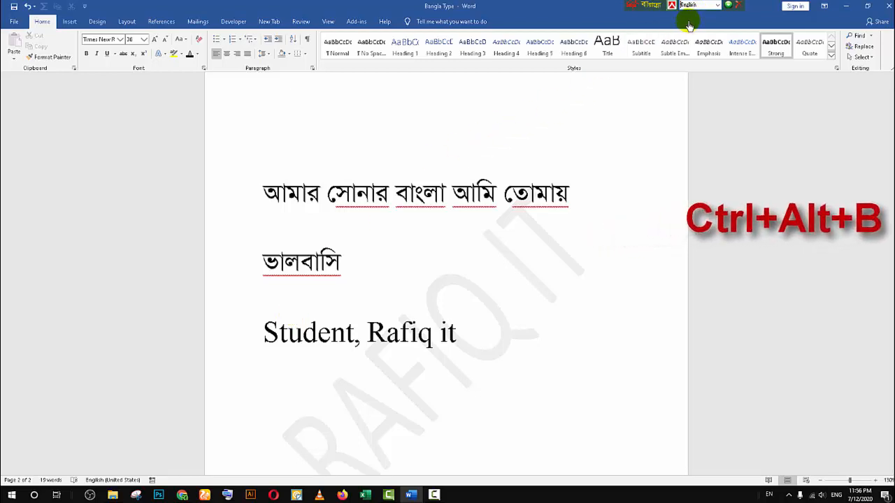
- Switch to the Bijoy Classic layout and SutonnyMJ font, enter "ছাত্র, রফিক আইটি" below the English line, and start a new paragraph
key(ctrl+alt+b)
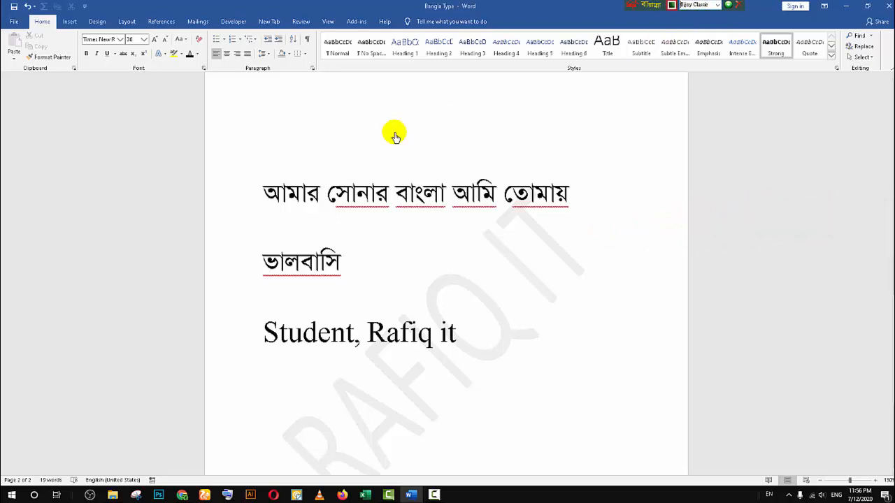
key(ctrl+n)
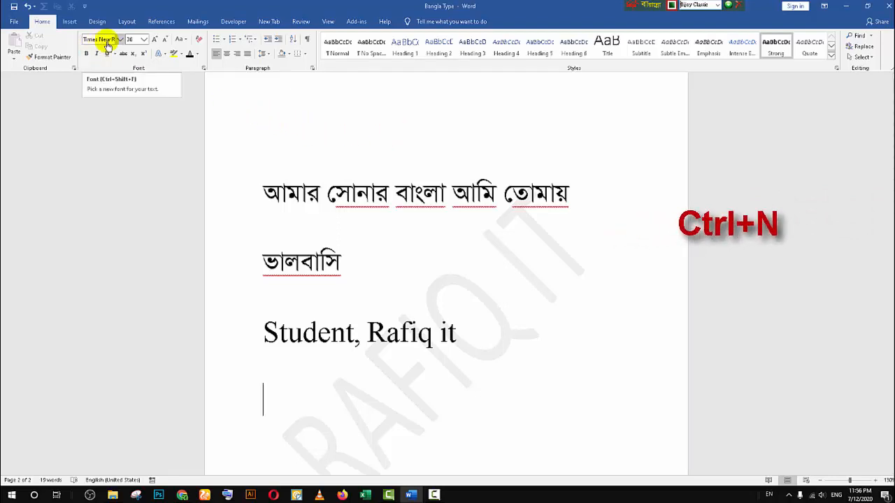
key(ctrl+n)
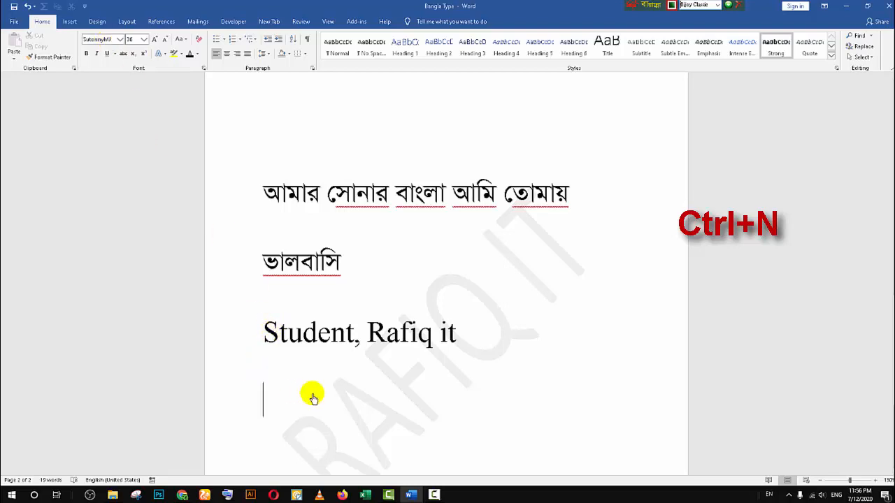
text(ছাত্র,)
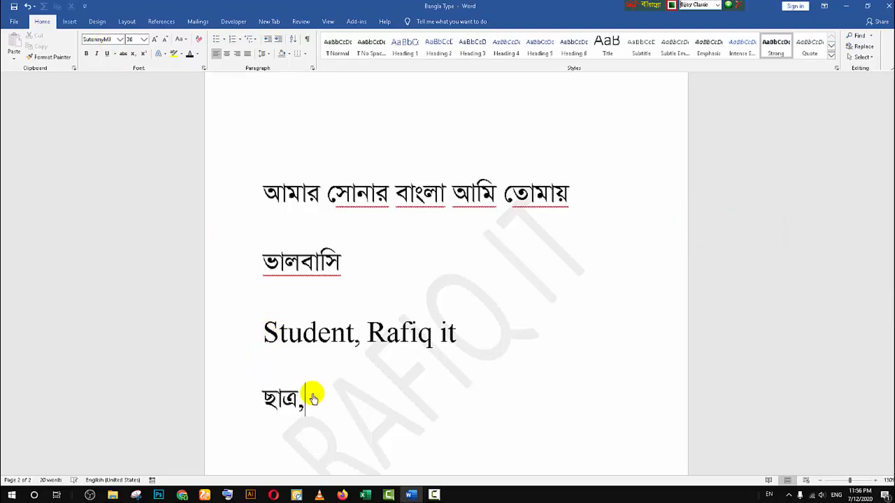
text( রফি)
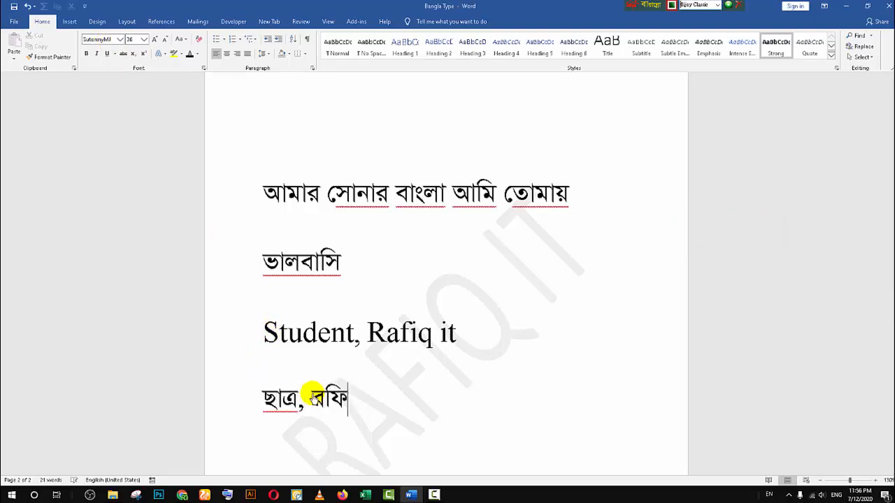
text(ক আইিট)
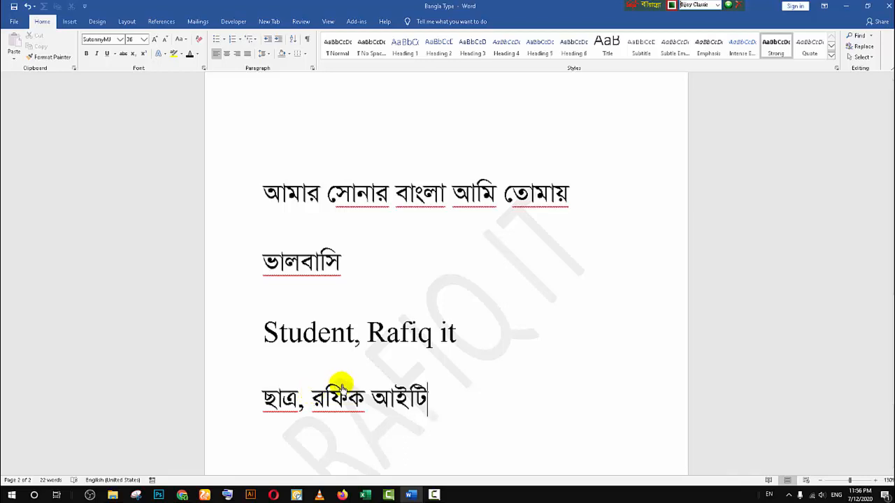
key(Return)
- Enter "আমার" with the Unicode layout on the new line, followed by "MY" with the English layout
key(ctrl+alt+v)
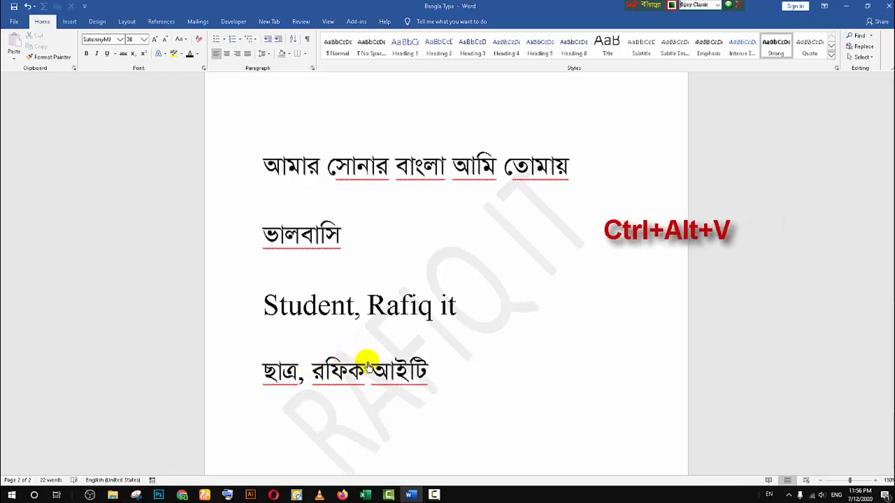
key(ctrl+alt+v)
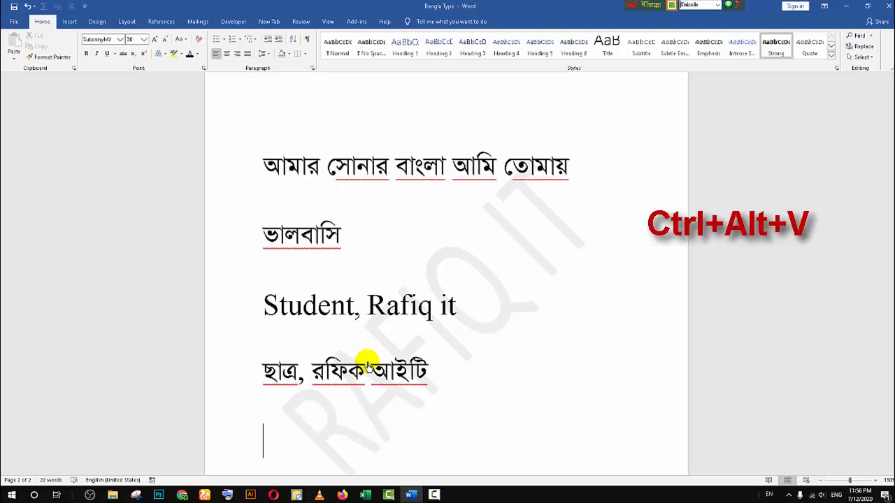
text(আমার)
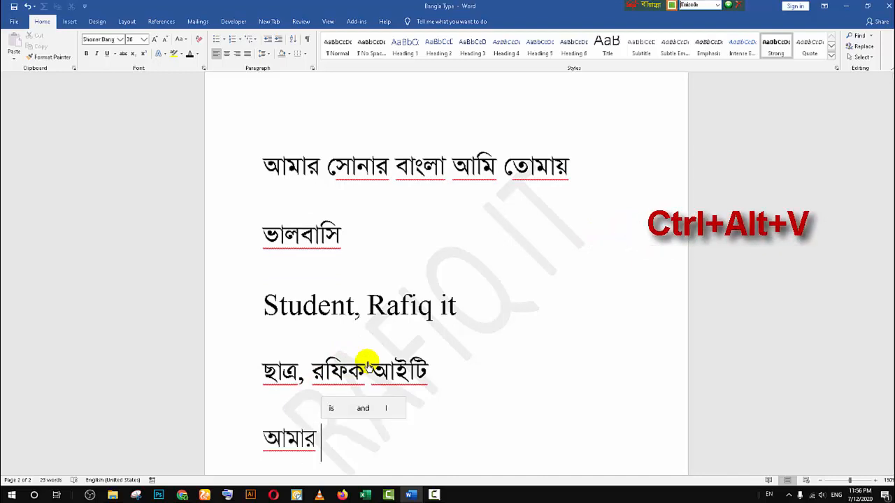
key(ctrl+alt+v)
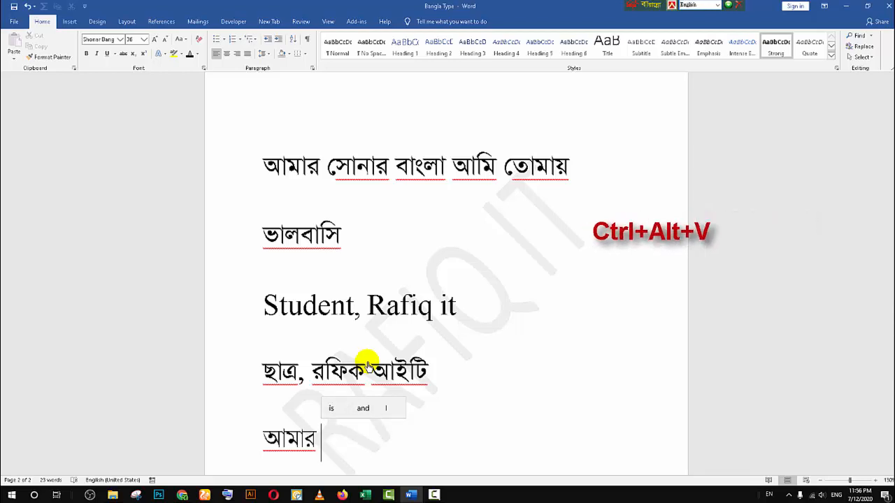
text(MY)
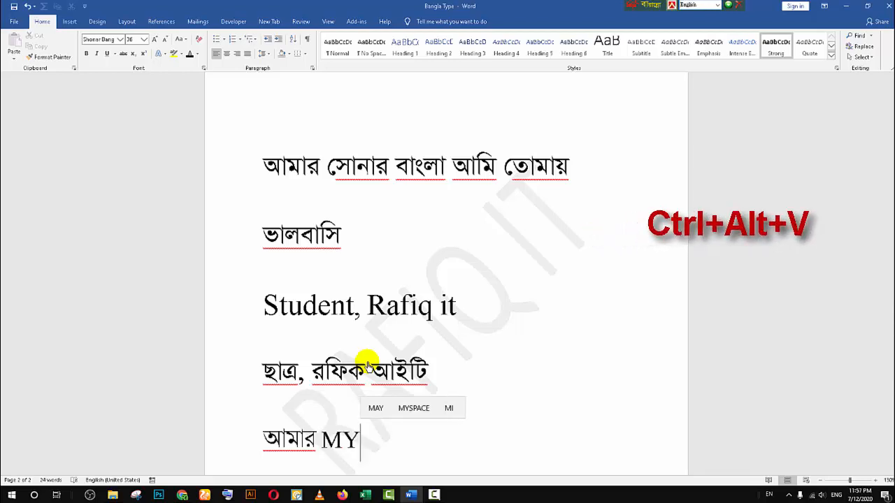